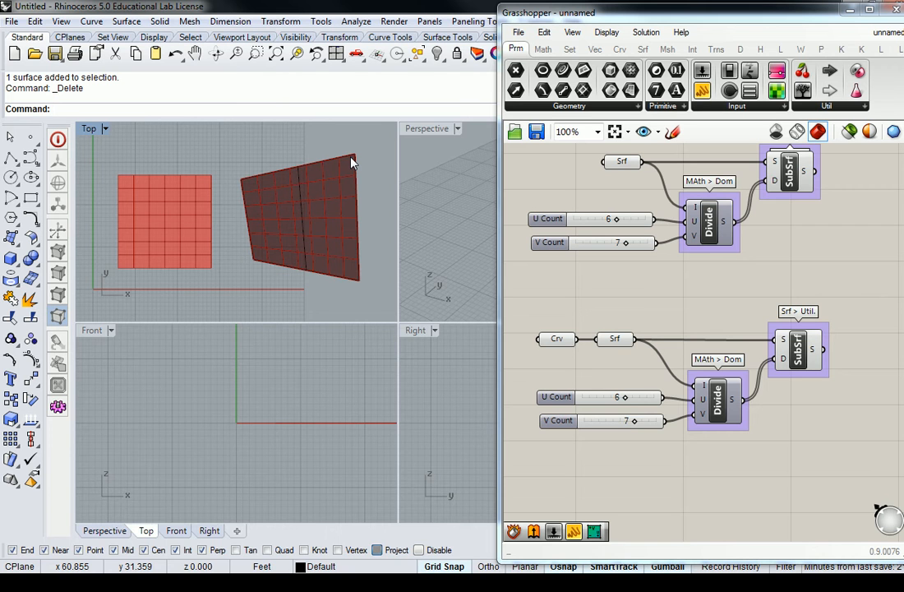
- Select the upper SubSrf component and examine the panels it produces on the four-sided surface in the Top and Perspective viewports
{"action": "right_click_drag", "start_coordinate": [333, 207], "coordinate": [289, 216]}
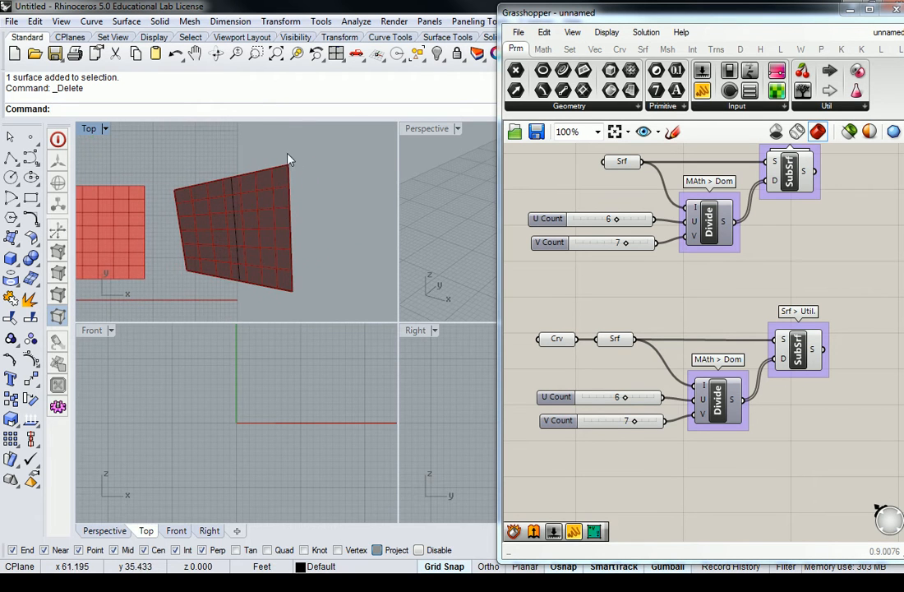
{"action": "left_click", "coordinate": [790, 175]}
{"action": "scroll", "coordinate": [224, 242], "scroll_direction": "up", "scroll_amount": 1}
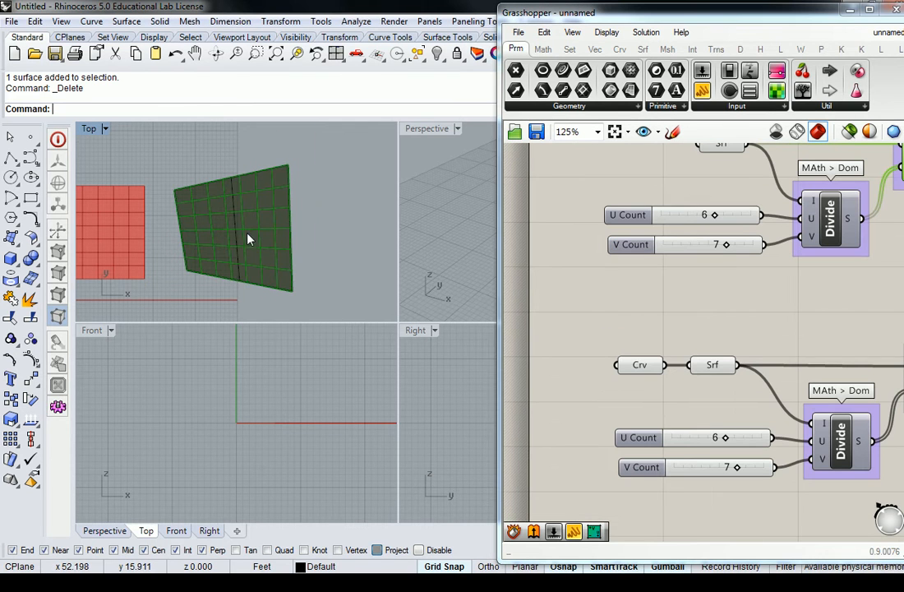
{"action": "scroll", "coordinate": [255, 239], "scroll_direction": "up", "scroll_amount": 3}
{"action": "scroll", "coordinate": [262, 238], "scroll_direction": "down", "scroll_amount": 2}
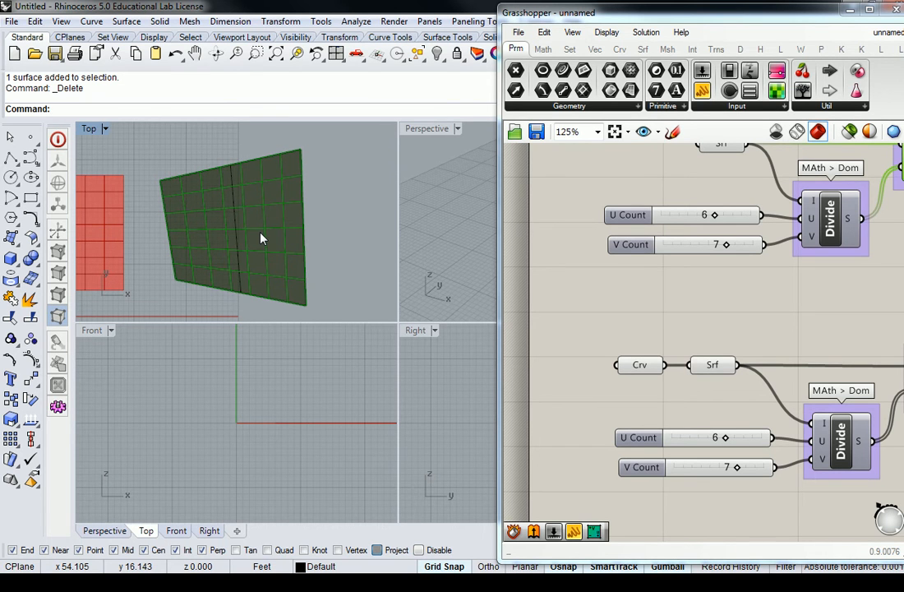
{"action": "right_click_drag", "start_coordinate": [274, 231], "coordinate": [247, 227]}
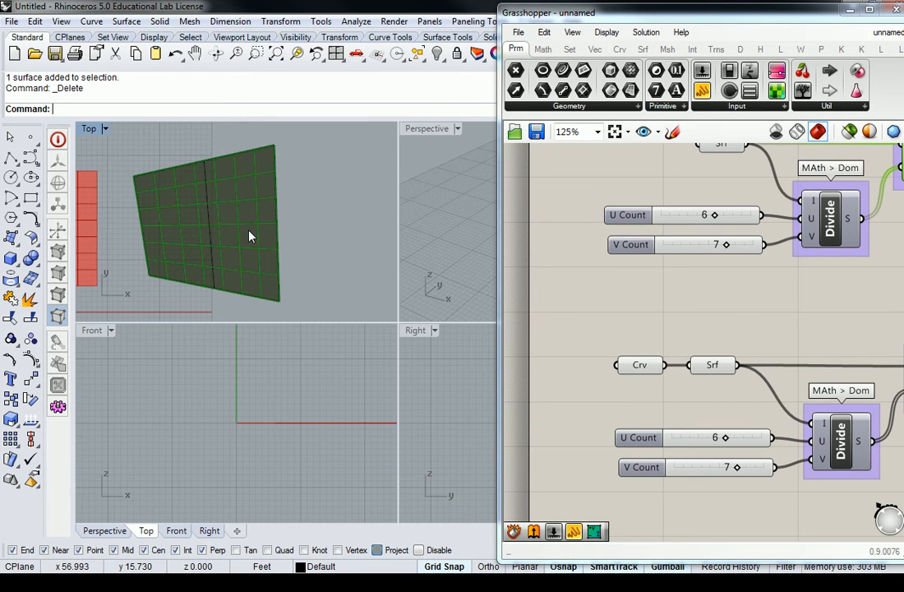
{"action": "left_click", "coordinate": [839, 292]}
{"action": "right_click_drag", "start_coordinate": [841, 293], "coordinate": [679, 355]}
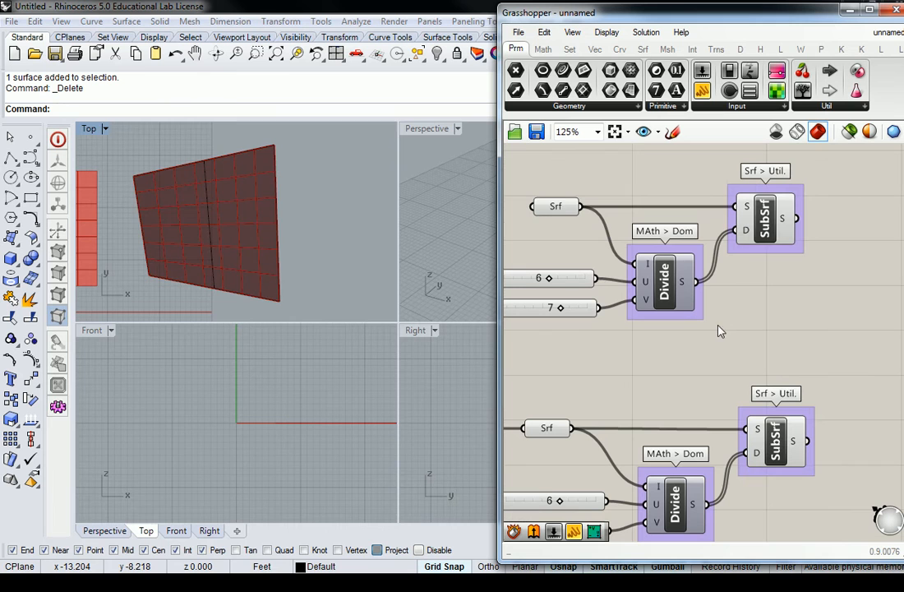
{"action": "left_click", "coordinate": [756, 209]}
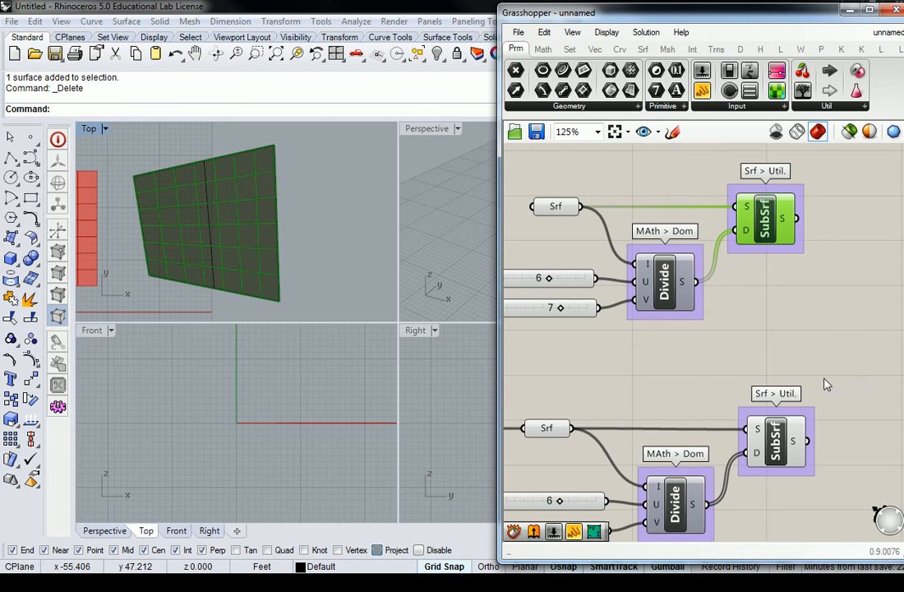
{"action": "scroll", "coordinate": [316, 210], "scroll_direction": "down", "scroll_amount": 3}
{"action": "right_click_drag", "start_coordinate": [302, 231], "coordinate": [286, 194]}
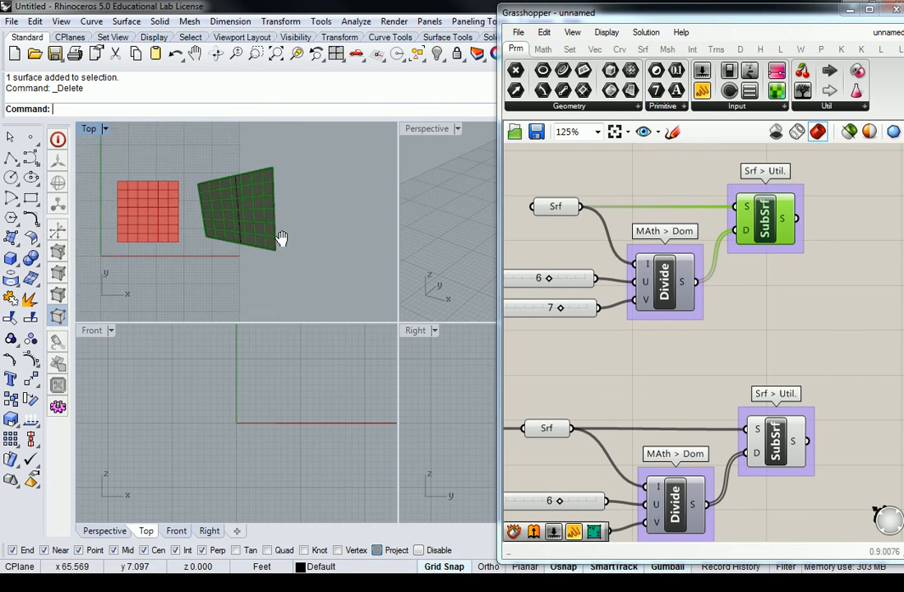
{"action": "double_click", "coordinate": [426, 129]}
{"action": "scroll", "coordinate": [458, 238], "scroll_direction": "up", "scroll_amount": 5}
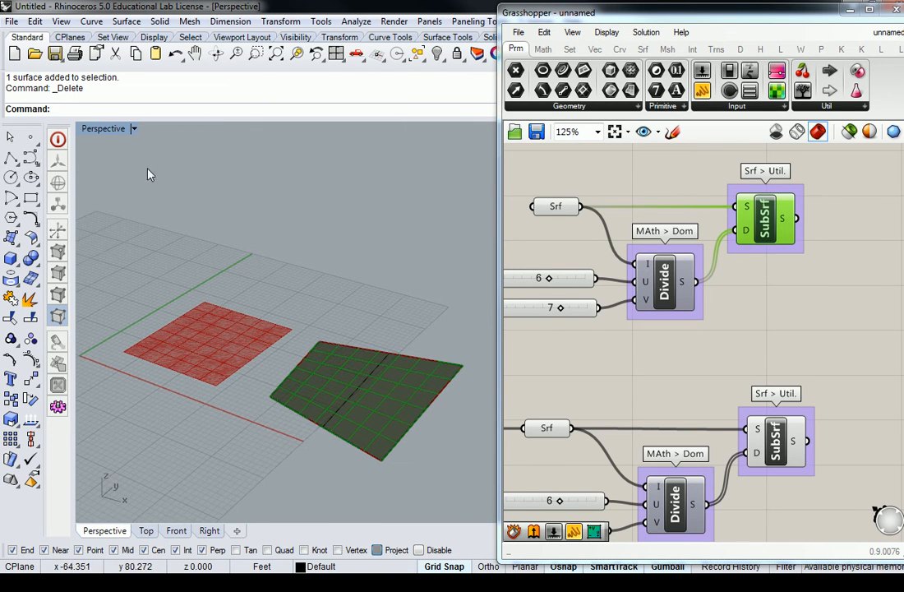
{"action": "double_click", "coordinate": [103, 128]}
- Draw a wavy, arched degree-3 control point curve with six control points in the Front viewport
{"action": "right_click_drag", "start_coordinate": [227, 390], "coordinate": [169, 431]}
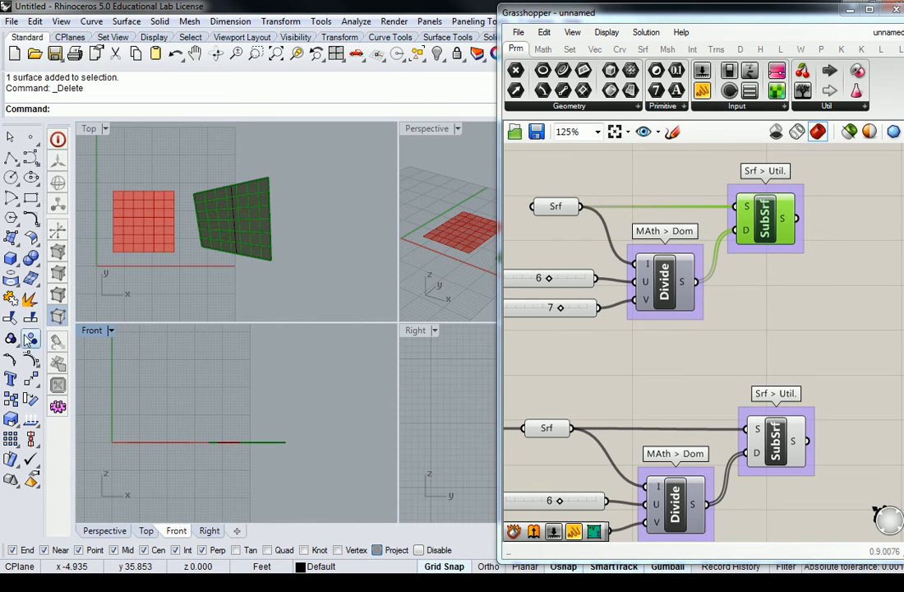
{"action": "left_click", "coordinate": [30, 157]}
{"action": "left_click", "coordinate": [162, 417]}
{"action": "left_click", "coordinate": [142, 379]}
{"action": "left_click", "coordinate": [197, 345]}
{"action": "left_click", "coordinate": [250, 391]}
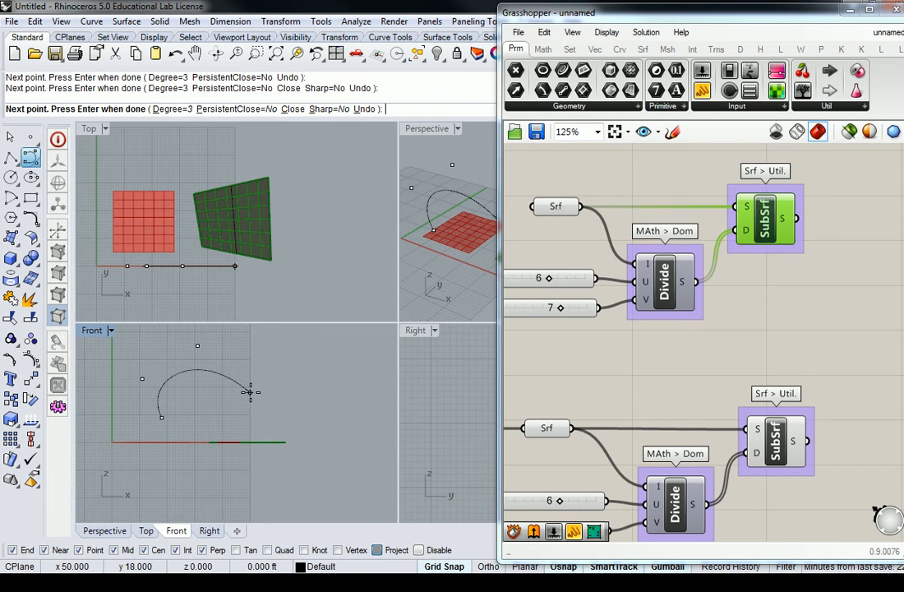
{"action": "left_click", "coordinate": [314, 369]}
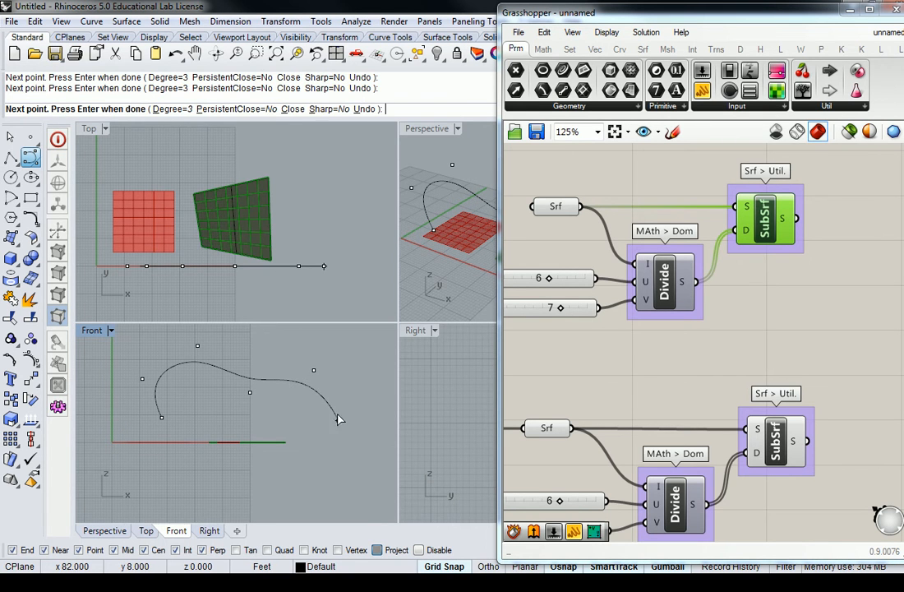
{"action": "right_click", "coordinate": [338, 419]}
- Duplicate the new curve in the Top viewport, offsetting the copy about 69 feet in the positive Y direction
{"action": "left_click", "coordinate": [445, 183]}
{"action": "right_click_drag", "start_coordinate": [301, 214], "coordinate": [288, 268]}
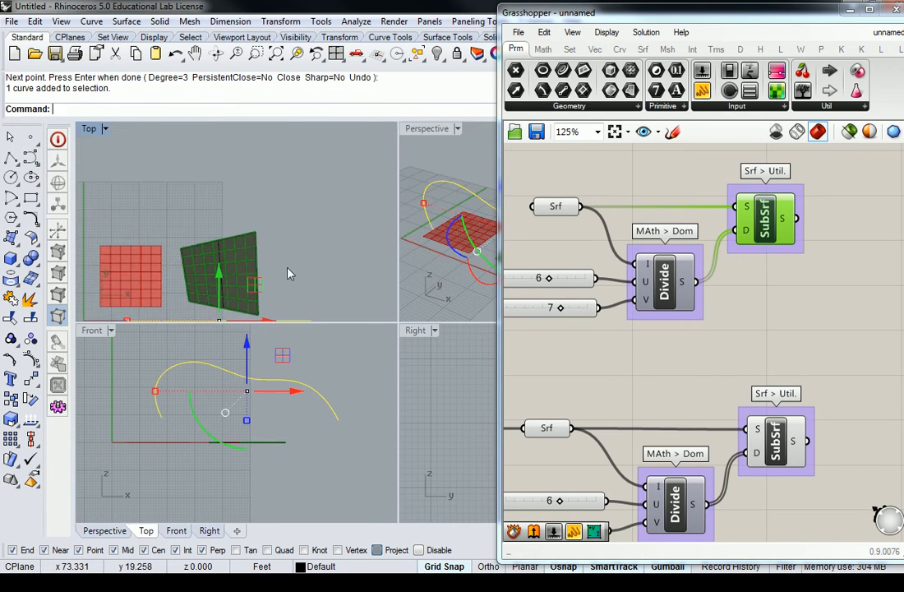
{"action": "scroll", "coordinate": [288, 273], "scroll_direction": "down", "scroll_amount": 3}
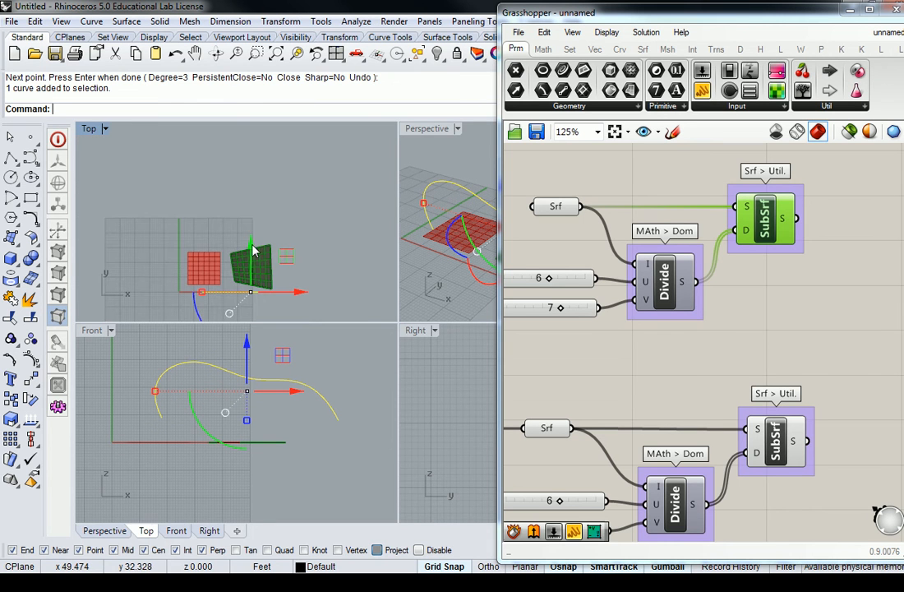
{"action": "left_click_drag", "start_coordinate": [254, 249], "coordinate": [267, 168]}
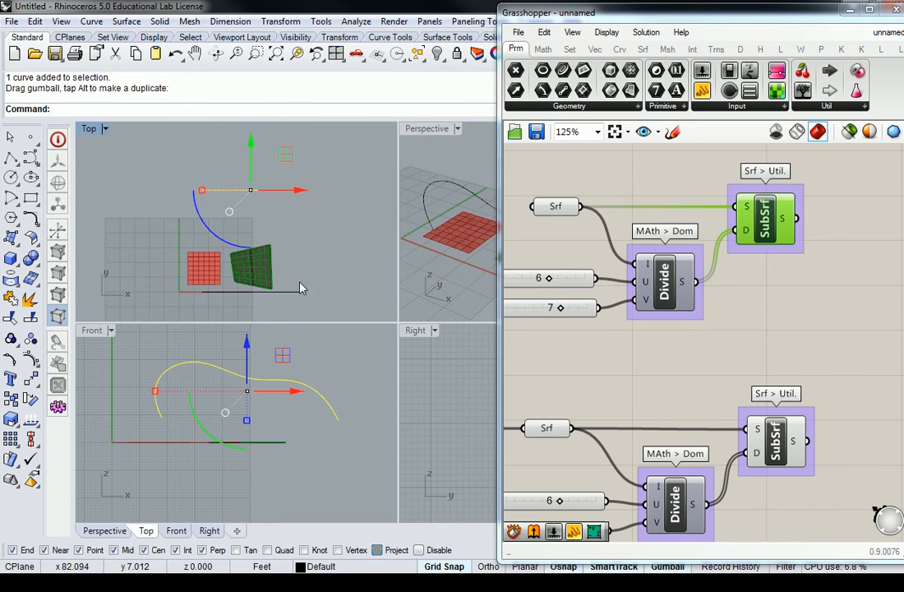
- Select both curves and move them together in the positive X direction, clear of the two subdivided surfaces
{"action": "right_click_drag", "start_coordinate": [274, 240], "coordinate": [228, 237]}
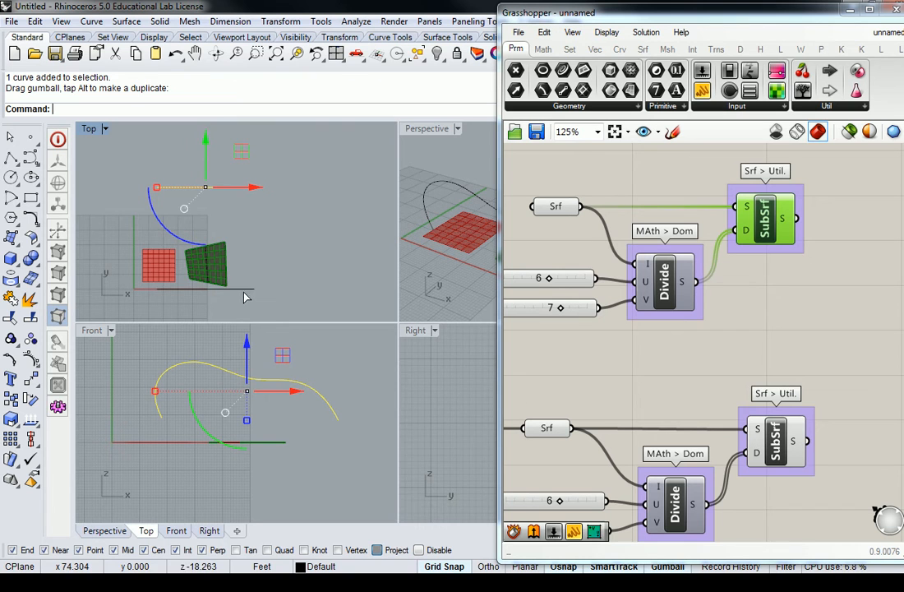
{"action": "left_click", "coordinate": [244, 292]}
{"action": "left_click_drag", "start_coordinate": [254, 241], "coordinate": [332, 240]}
- Try a loft between the two parallel curves and undo it
{"action": "type", "text": "Loft"}
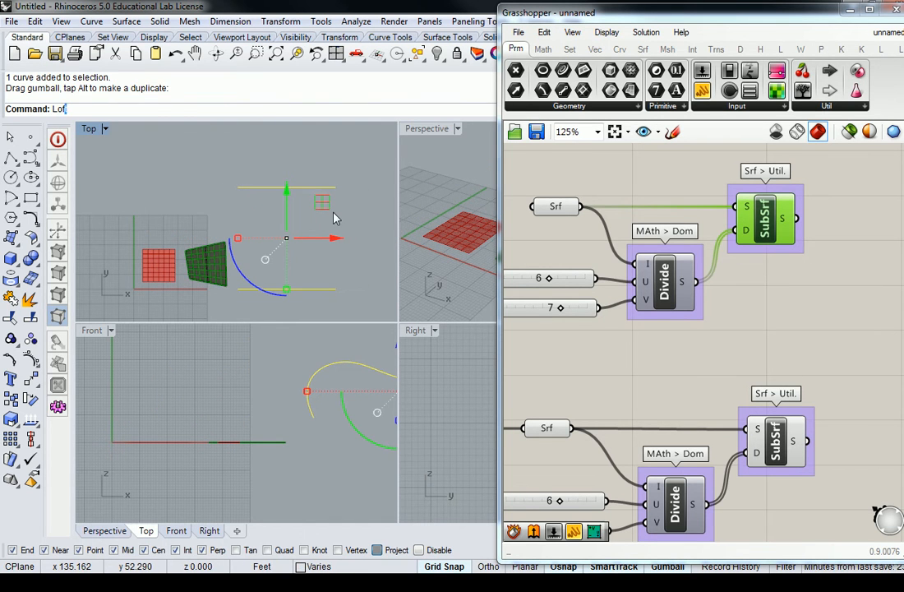
{"action": "key", "text": "Return"}
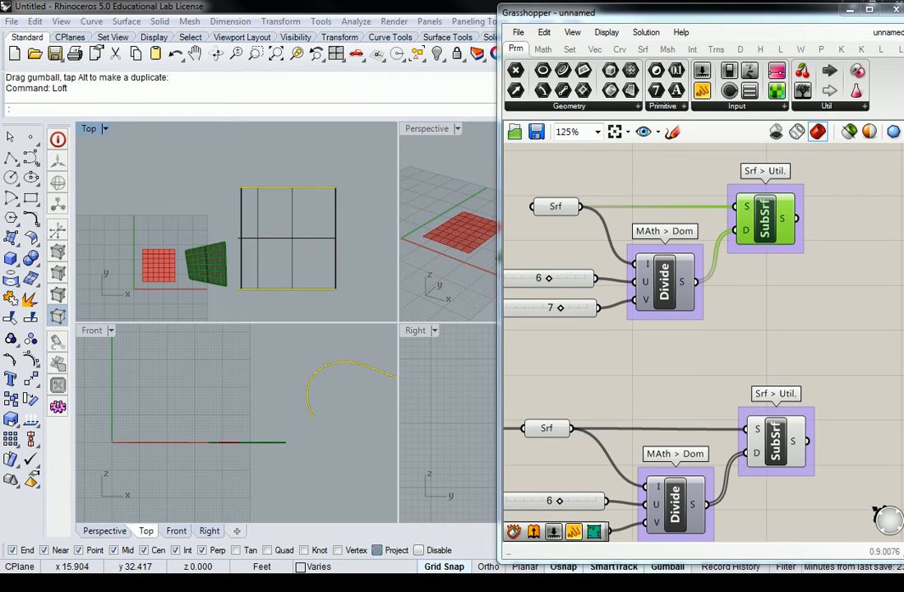
{"action": "key", "text": "ctrl+z"}
- Mirror the copied curve across a Y-direction plane starting near x 107.6, y 69, and delete its unmirrored version
{"action": "left_click", "coordinate": [301, 167]}
{"action": "left_click", "coordinate": [298, 187]}
{"action": "type", "text": "Mirro"}
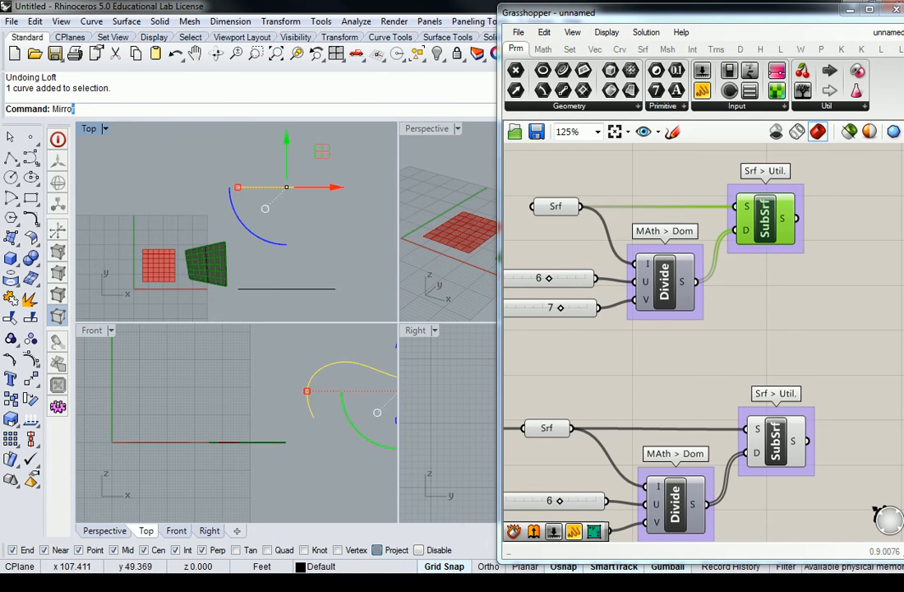
{"action": "key", "text": "Return"}
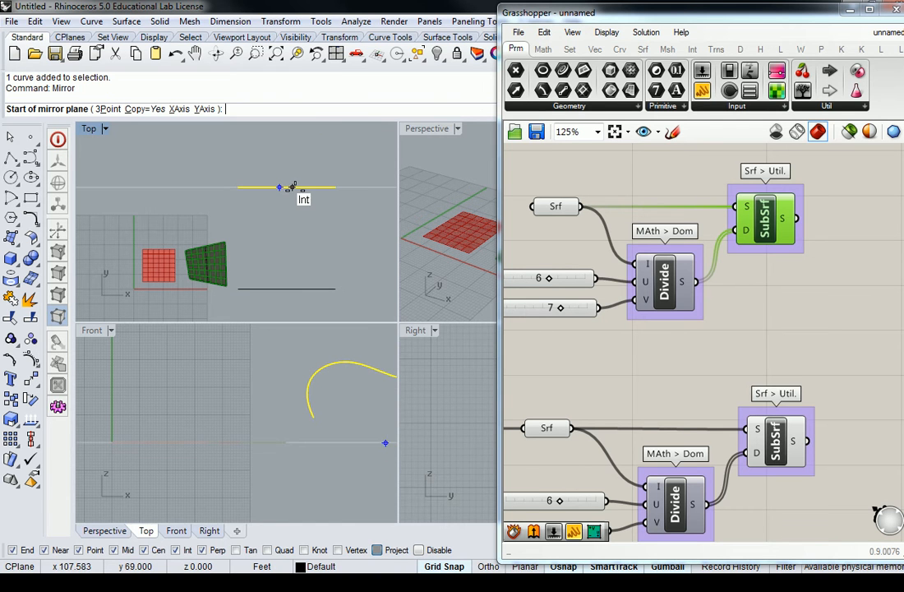
{"action": "left_click", "coordinate": [852, 11]}
{"action": "right_click_drag", "start_coordinate": [631, 196], "coordinate": [612, 233]}
{"action": "left_click", "coordinate": [292, 187]}
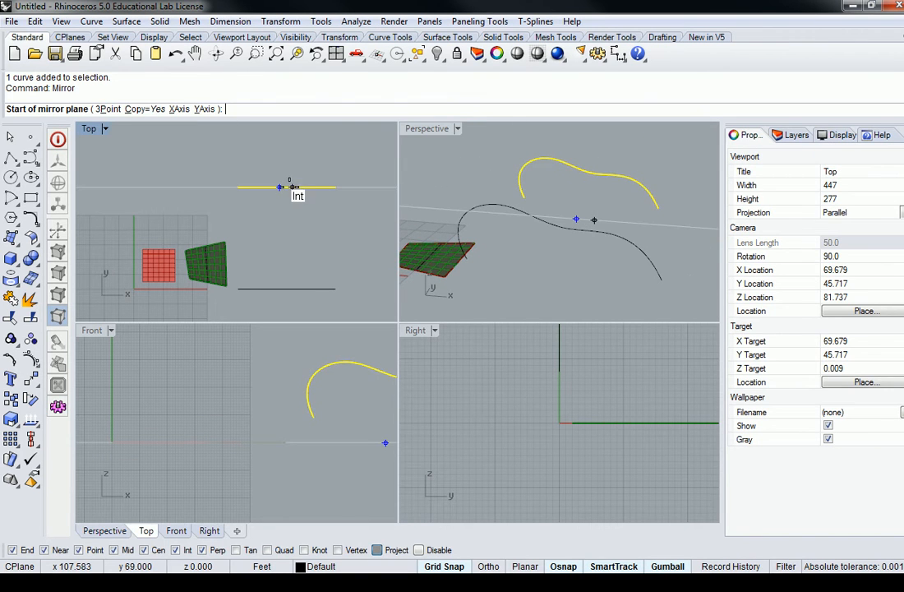
{"action": "left_click", "coordinate": [291, 154]}
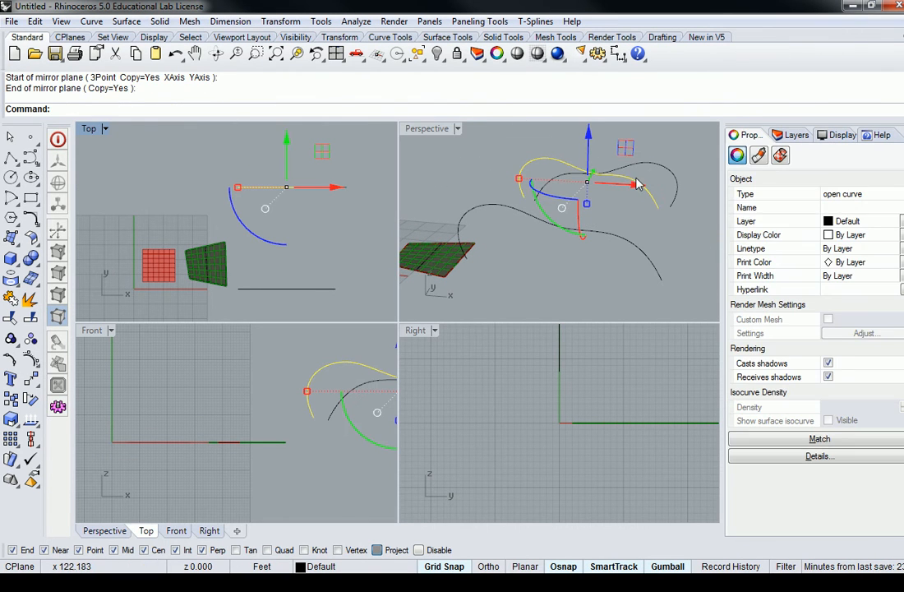
{"action": "key", "text": "Delete"}
- Loft a surface between the original curve and the mirrored curve
{"action": "left_click_drag", "start_coordinate": [649, 142], "coordinate": [555, 234]}
{"action": "type", "text": "Lo"}
{"action": "key", "text": "Return"}
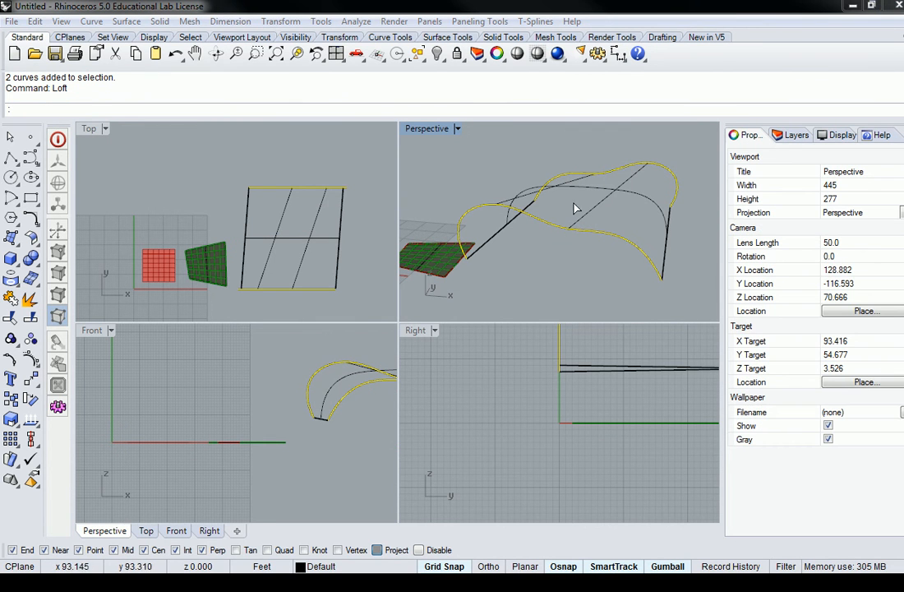
{"action": "key", "text": "Escape"}
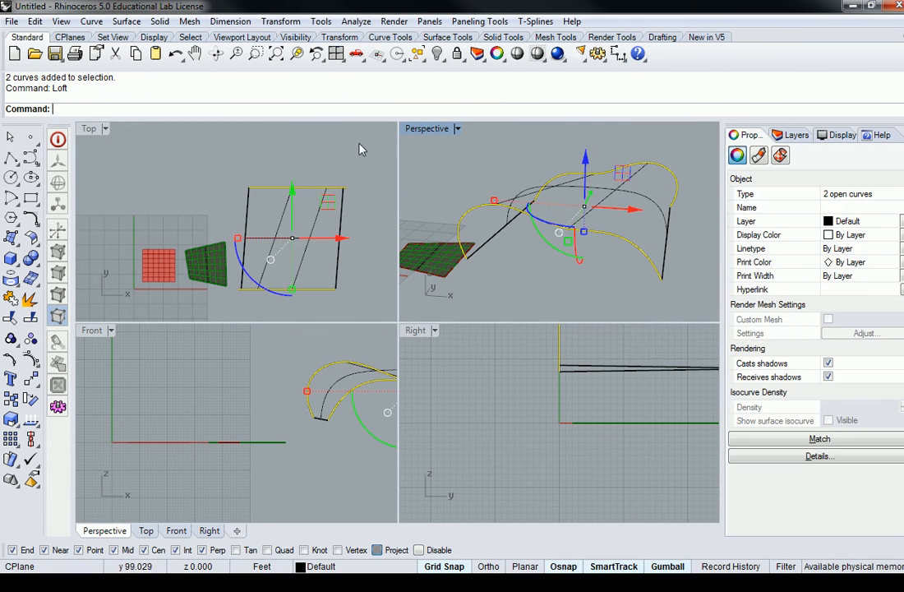
- Maximize the Perspective viewport and inspect the lofted surface in a temporary Shade preview
{"action": "double_click", "coordinate": [423, 128]}
{"action": "left_click", "coordinate": [517, 54]}
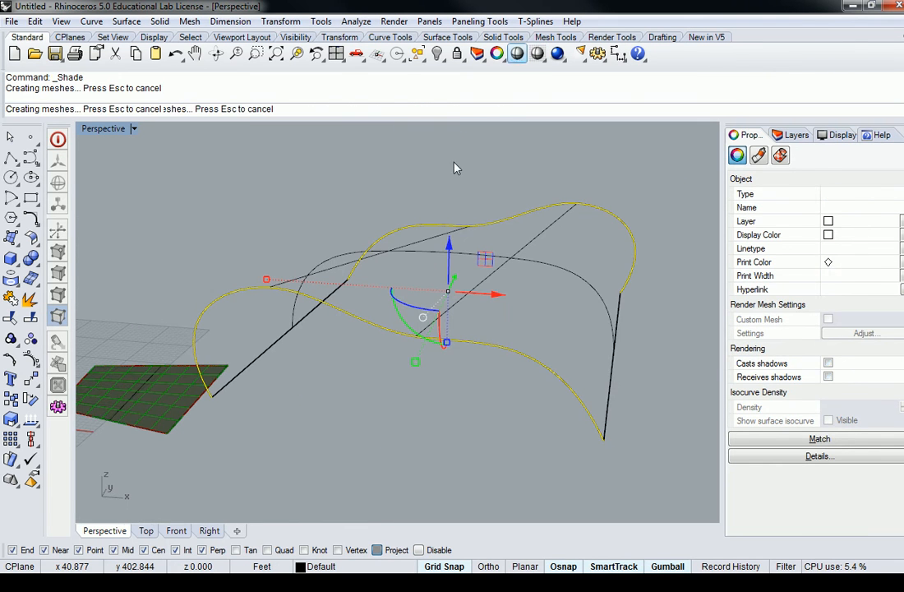
{"action": "mouse_move", "coordinate": [387, 210]}
{"action": "right_mouse_down"}
{"action": "mouse_move", "coordinate": [395, 213]}
{"action": "mouse_move", "coordinate": [324, 244]}
{"action": "mouse_move", "coordinate": [383, 241]}
{"action": "right_mouse_up"}
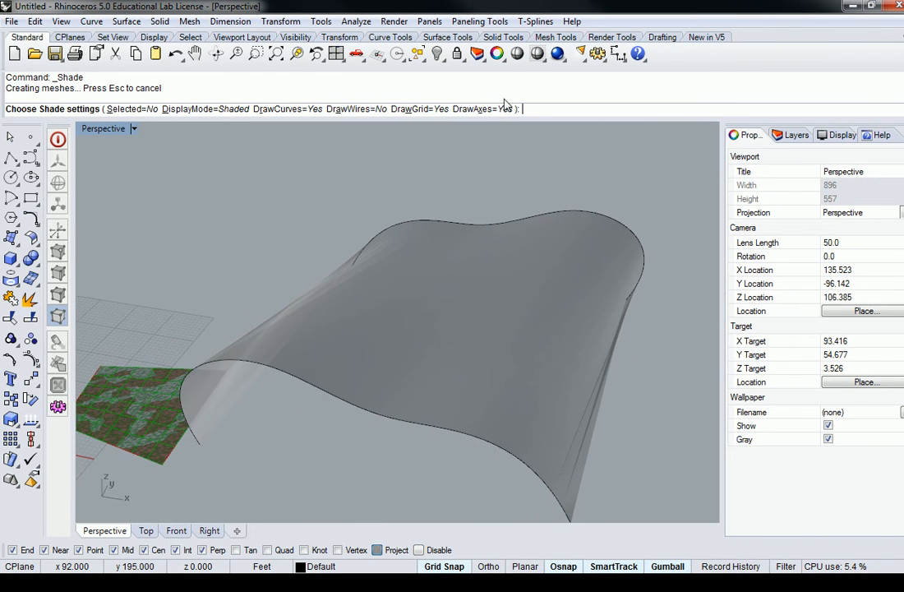
{"action": "left_click", "coordinate": [537, 54]}
{"action": "mouse_move", "coordinate": [436, 258]}
{"action": "right_mouse_down"}
{"action": "mouse_move", "coordinate": [242, 206]}
{"action": "mouse_move", "coordinate": [204, 280]}
{"action": "mouse_move", "coordinate": [636, 198]}
{"action": "right_mouse_up"}
{"action": "key", "text": "Escape"}
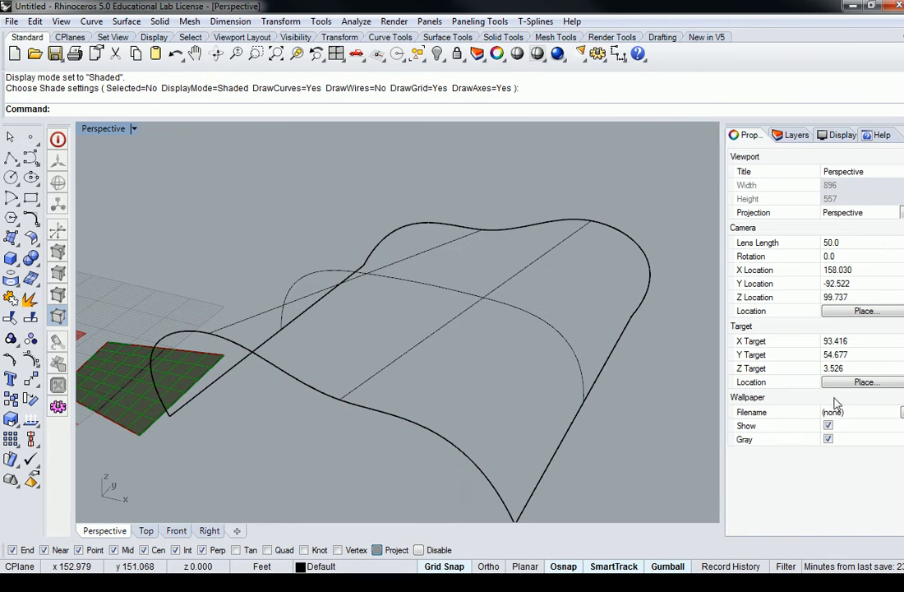
{"action": "left_click", "coordinate": [836, 137]}
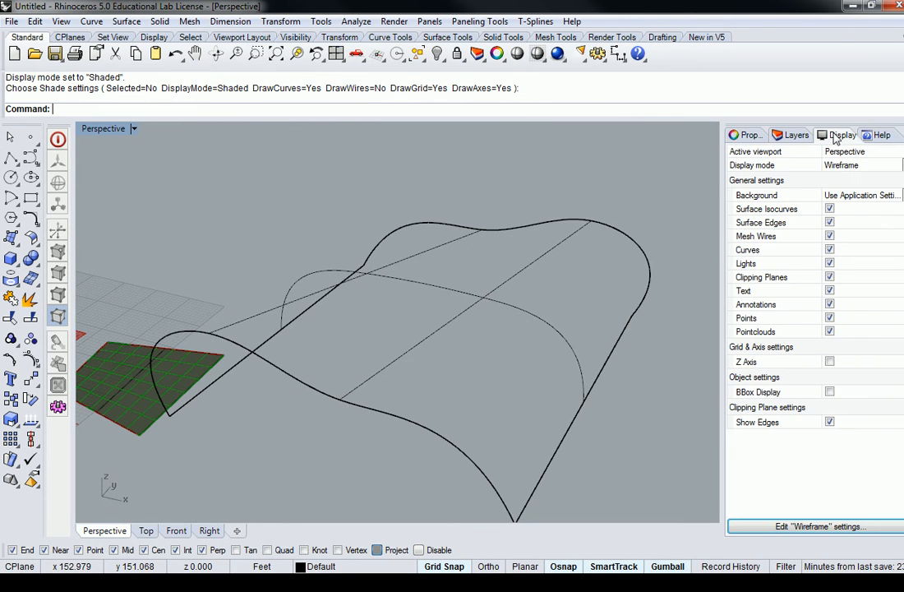
{"action": "left_click", "coordinate": [748, 137]}
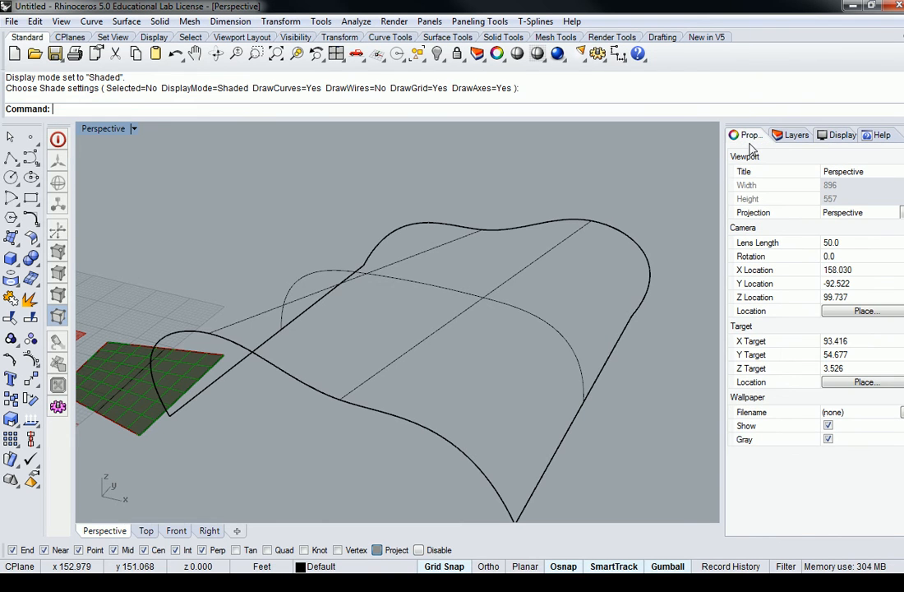
{"action": "left_click", "coordinate": [511, 228]}
{"action": "key", "text": "Escape"}
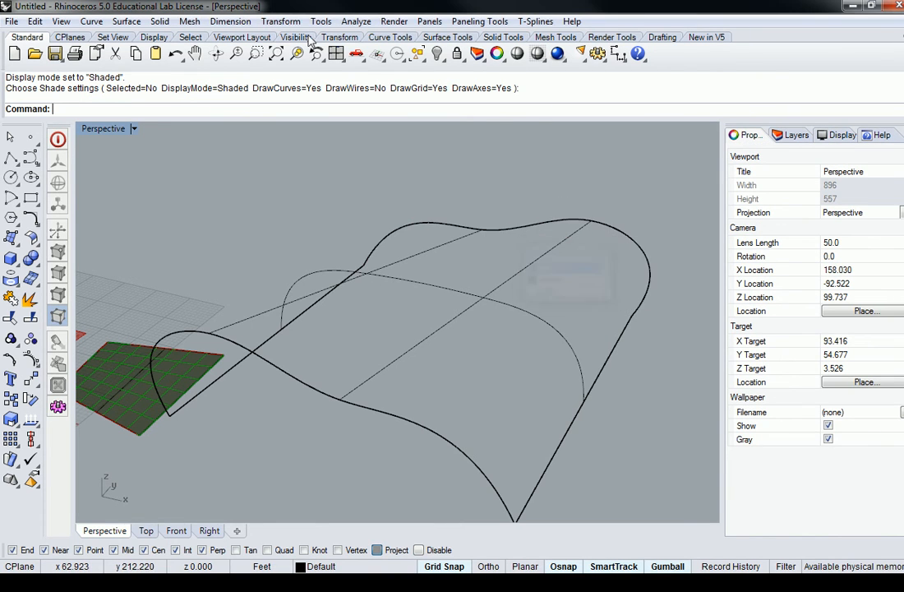
- Set the Perspective viewport's display mode to Shaded and view the lofted surface at a lower angle
{"action": "left_click", "coordinate": [150, 37]}
{"action": "left_click", "coordinate": [34, 53]}
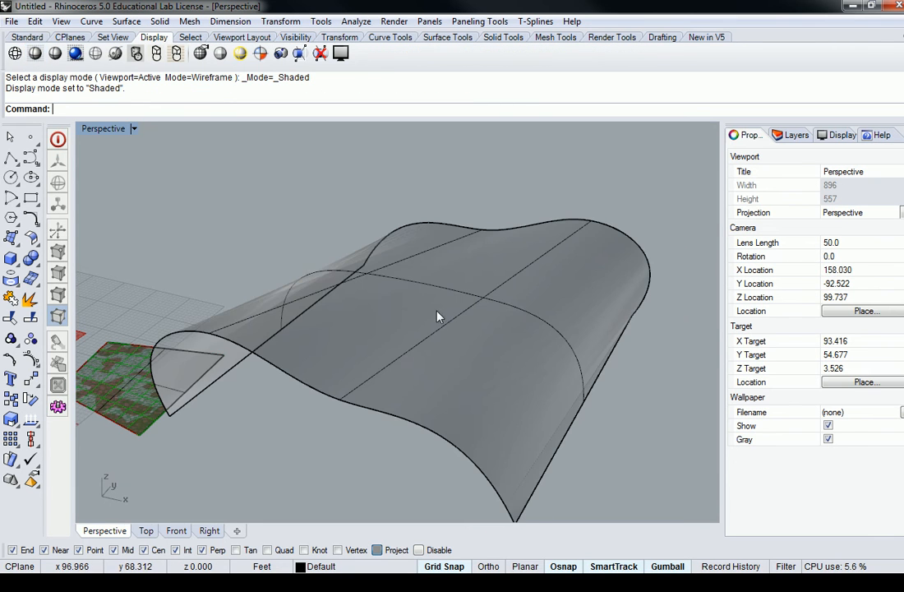
{"action": "right_click_drag", "start_coordinate": [472, 315], "coordinate": [425, 300]}
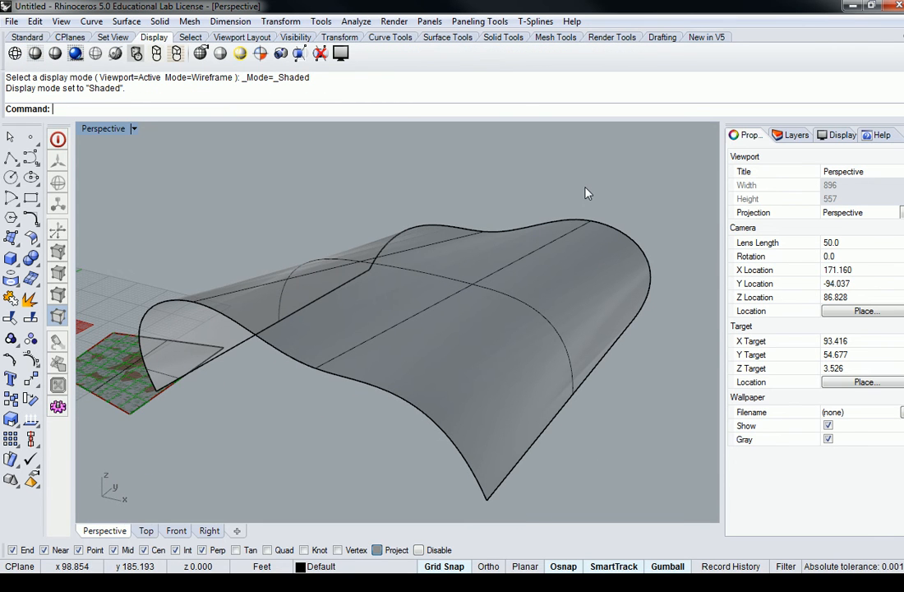
- Set the Shaded display mode's transparency to 100
{"action": "left_click", "coordinate": [840, 136]}
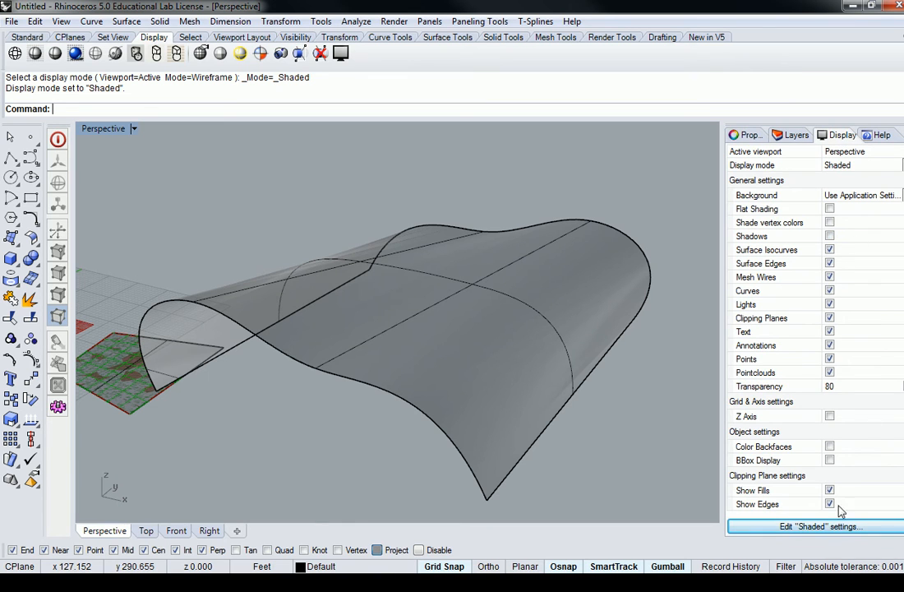
{"action": "left_click", "coordinate": [817, 526]}
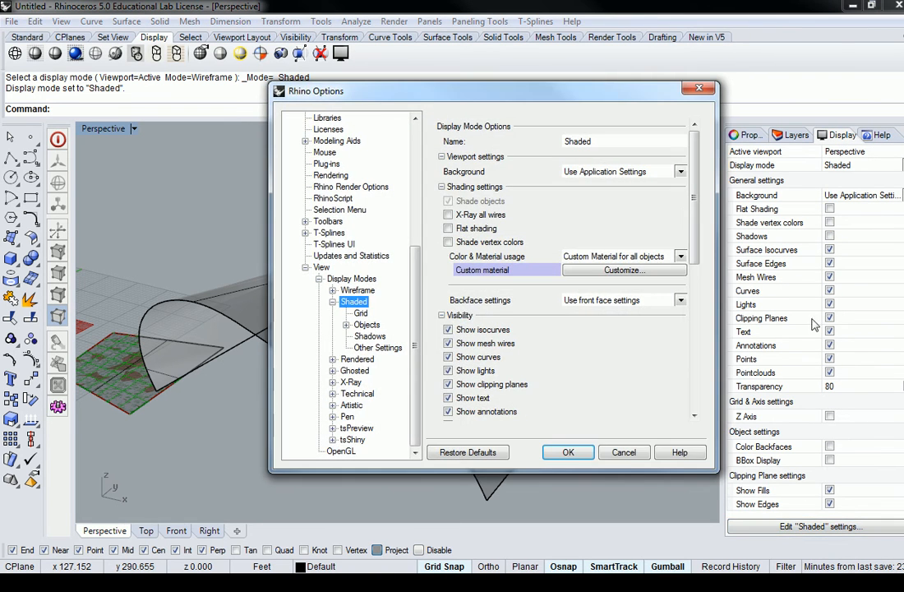
{"action": "left_click", "coordinate": [702, 89]}
{"action": "left_click", "coordinate": [857, 386]}
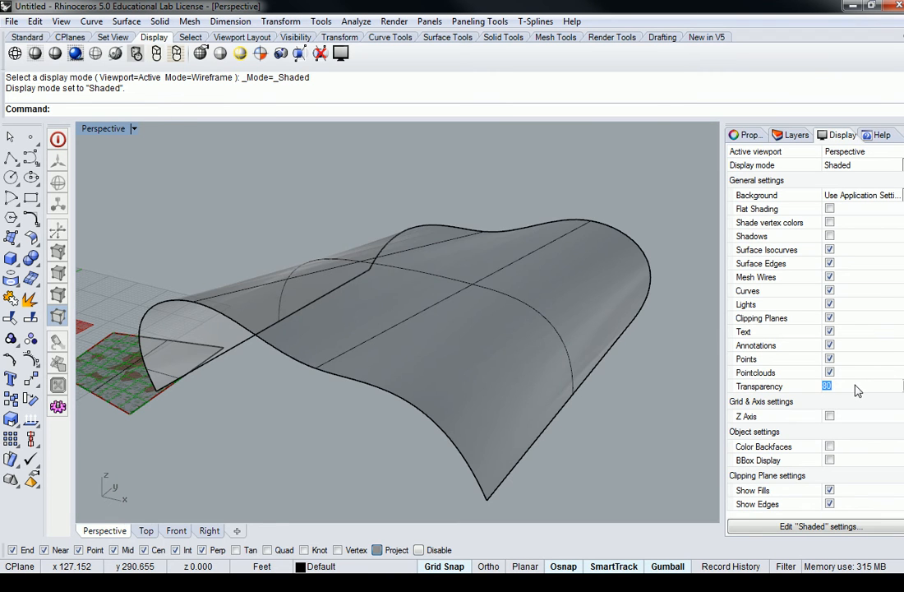
{"action": "type", "text": "100"}
{"action": "key", "text": "Return"}
- Set the Shaded display mode's transparency to 0 and view the lofted surface from other angles
{"action": "left_click", "coordinate": [835, 386]}
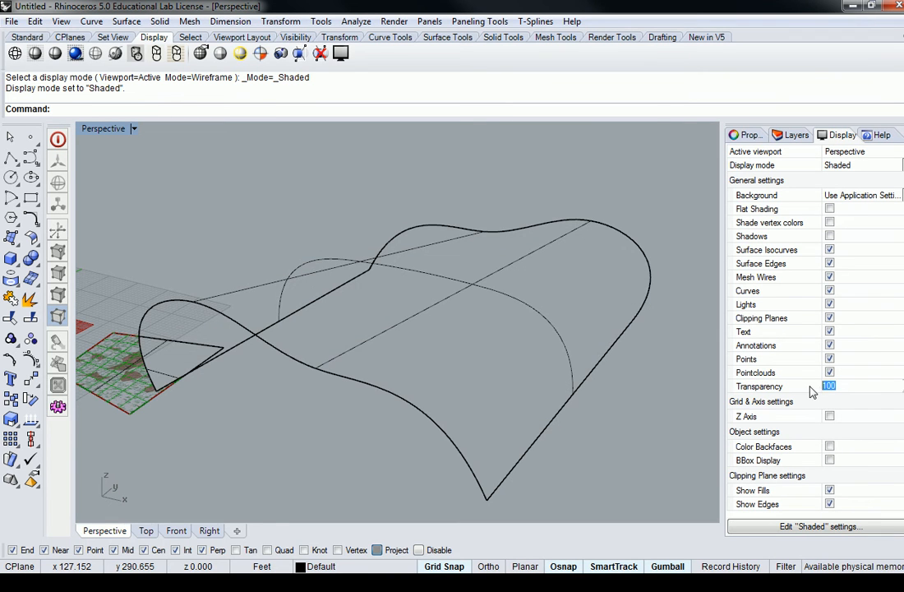
{"action": "type", "text": "0"}
{"action": "key", "text": "Return"}
{"action": "mouse_move", "coordinate": [352, 214]}
{"action": "right_mouse_down"}
{"action": "mouse_move", "coordinate": [447, 258]}
{"action": "mouse_move", "coordinate": [486, 244]}
{"action": "mouse_move", "coordinate": [460, 250]}
{"action": "mouse_move", "coordinate": [551, 359]}
{"action": "mouse_move", "coordinate": [452, 306]}
{"action": "mouse_move", "coordinate": [409, 297]}
{"action": "mouse_move", "coordinate": [428, 329]}
{"action": "right_mouse_up"}
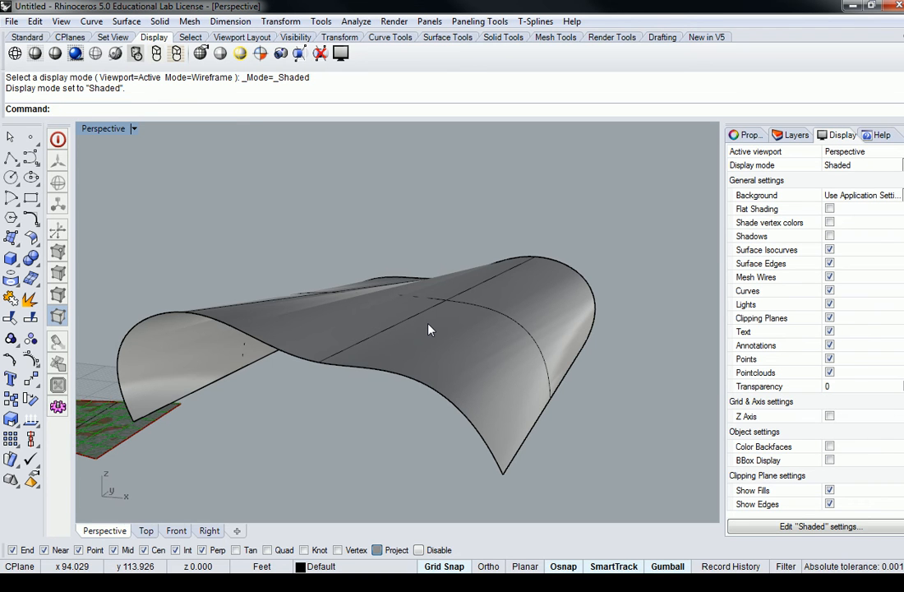
{"action": "right_click_drag", "start_coordinate": [413, 257], "coordinate": [375, 306]}
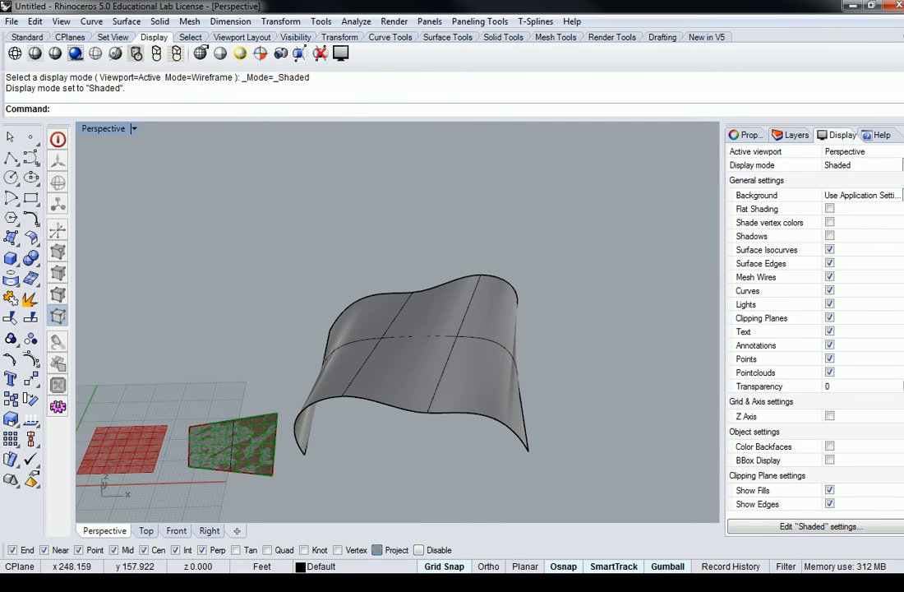
- Switch to Grasshopper and reference the lofted Rhino surface as the single surface in the upper Srf parameter
{"action": "key", "text": "alt+Tab"}
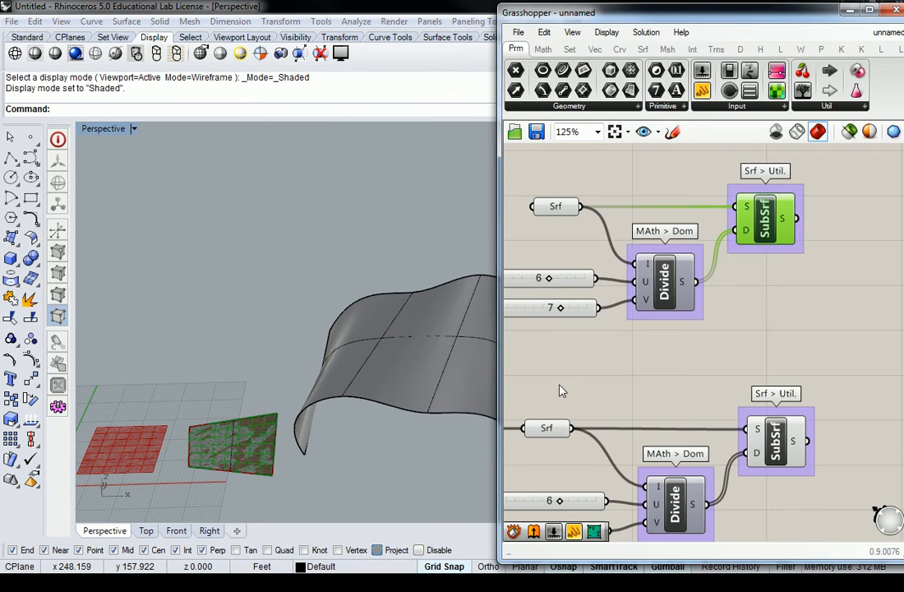
{"action": "right_click_drag", "start_coordinate": [428, 234], "coordinate": [386, 235], "text": "shift"}
{"action": "right_click_drag", "start_coordinate": [457, 345], "coordinate": [413, 368]}
{"action": "left_click", "coordinate": [562, 249]}
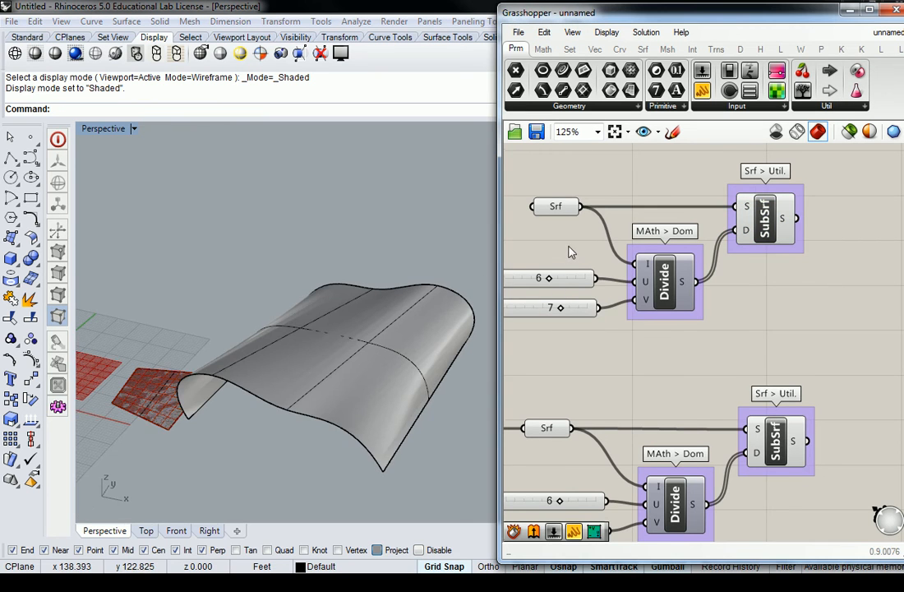
{"action": "right_click_drag", "start_coordinate": [562, 249], "coordinate": [616, 248]}
{"action": "mouse_move", "coordinate": [305, 337]}
{"action": "right_mouse_down"}
{"action": "mouse_move", "coordinate": [330, 286]}
{"action": "mouse_move", "coordinate": [323, 306]}
{"action": "right_mouse_up"}
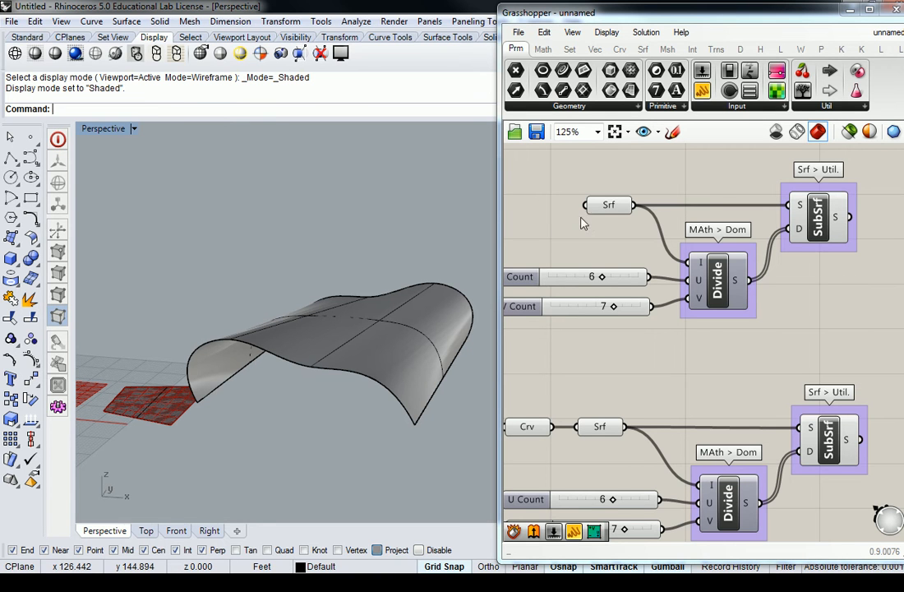
{"action": "right_click_drag", "start_coordinate": [562, 236], "coordinate": [564, 248]}
{"action": "left_click", "coordinate": [615, 219]}
{"action": "right_click", "coordinate": [617, 220]}
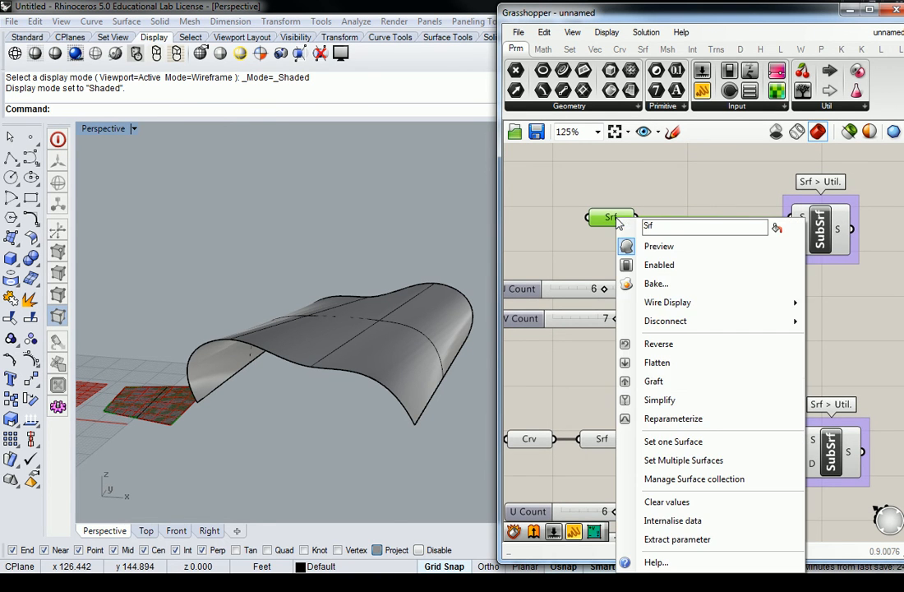
{"action": "left_click", "coordinate": [696, 439]}
{"action": "left_click", "coordinate": [378, 323]}
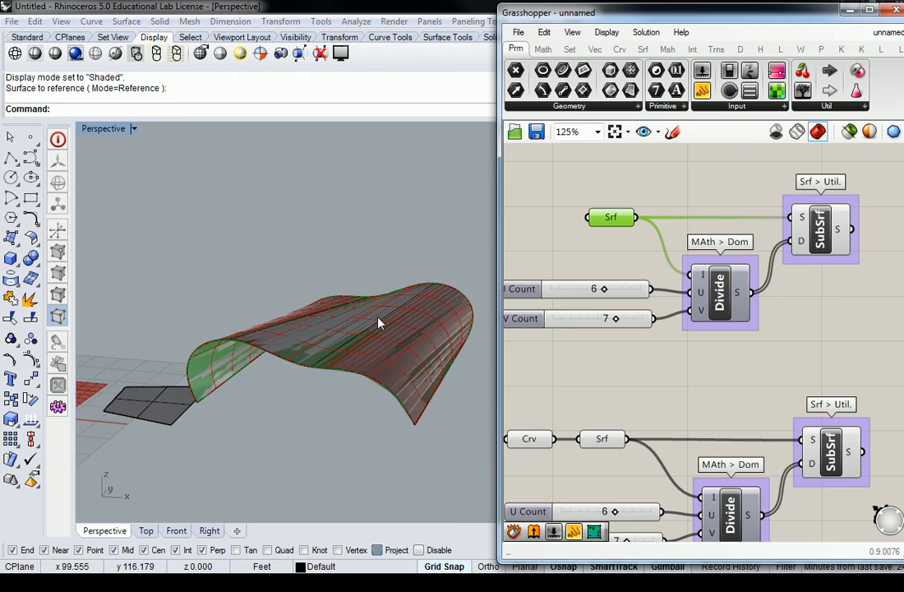
{"action": "right_click_drag", "start_coordinate": [378, 321], "coordinate": [406, 326]}
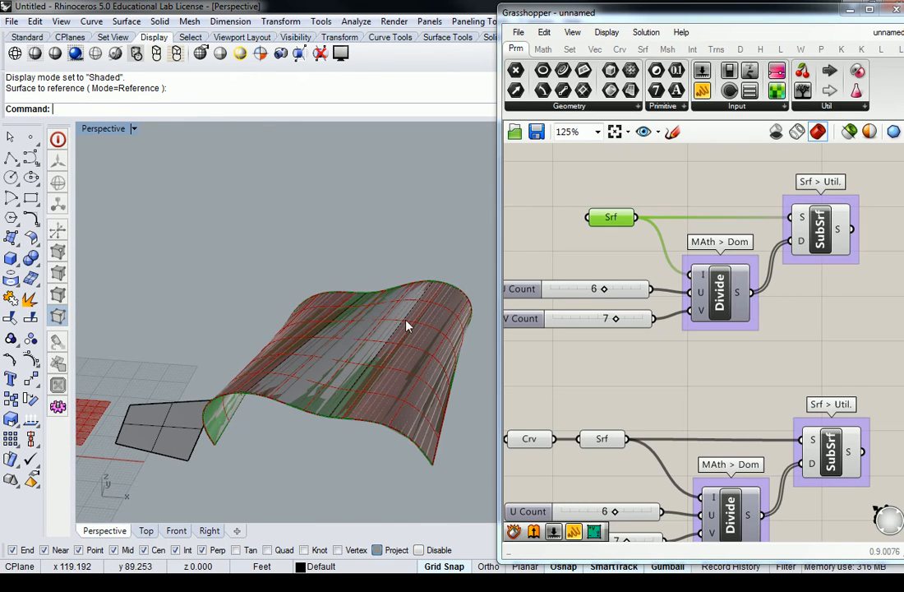
- Minimize Grasshopper, make Layer 01 the current Rhino layer, and turn off the Default layer
{"action": "left_click", "coordinate": [849, 10]}
{"action": "left_click", "coordinate": [794, 135]}
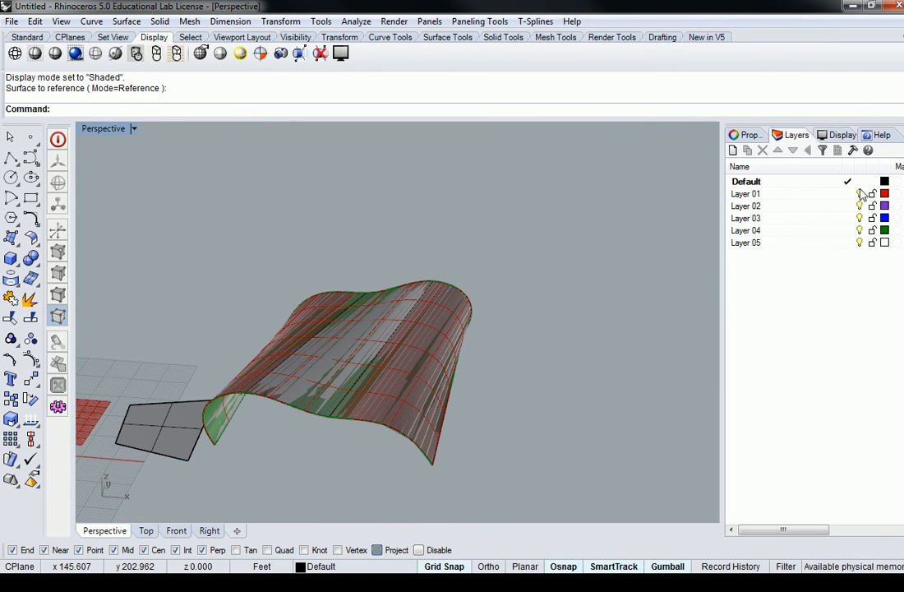
{"action": "left_click", "coordinate": [846, 194]}
{"action": "left_click", "coordinate": [860, 183]}
{"action": "right_click_drag", "start_coordinate": [562, 301], "coordinate": [438, 269]}
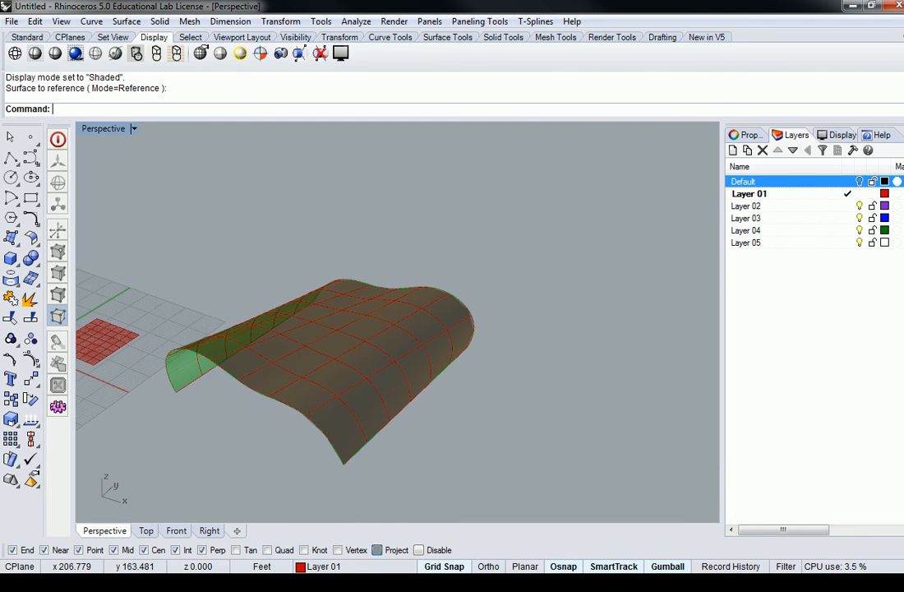
- Switch back to Grasshopper and turn off the preview of the upper Srf parameter
{"action": "key", "text": "alt+Tab"}
{"action": "right_click_drag", "start_coordinate": [464, 413], "coordinate": [428, 238]}
{"action": "left_click", "coordinate": [686, 165]}
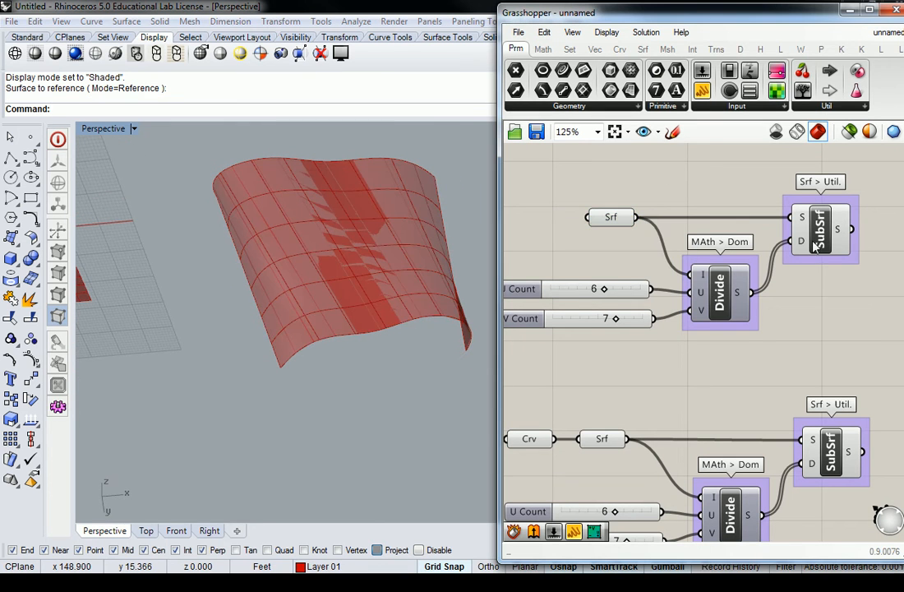
{"action": "left_click_drag", "start_coordinate": [662, 199], "coordinate": [548, 288]}
{"action": "middle_click", "coordinate": [627, 216]}
{"action": "left_click", "coordinate": [663, 177]}
{"action": "right_click_drag", "start_coordinate": [367, 222], "coordinate": [364, 406]}
- Set the upper Divide component's V Count to 9 and U Count to 10
{"action": "left_click", "coordinate": [619, 329]}
{"action": "left_click_drag", "start_coordinate": [620, 319], "coordinate": [640, 323]}
{"action": "left_click_drag", "start_coordinate": [605, 290], "coordinate": [637, 293]}
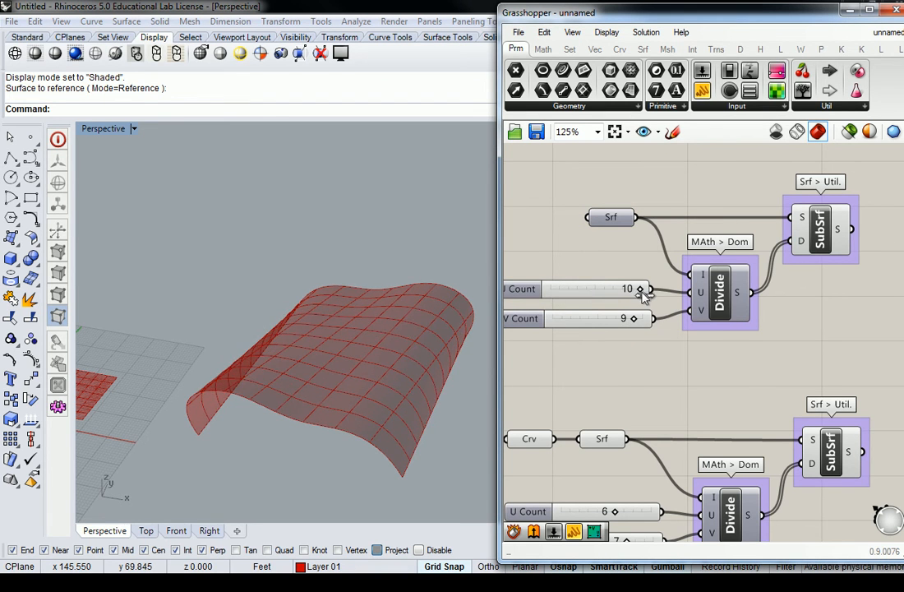
- Examine the panel subdivision of the curved surface from several angles in the Perspective viewport
{"action": "right_click_drag", "start_coordinate": [341, 362], "coordinate": [382, 343]}
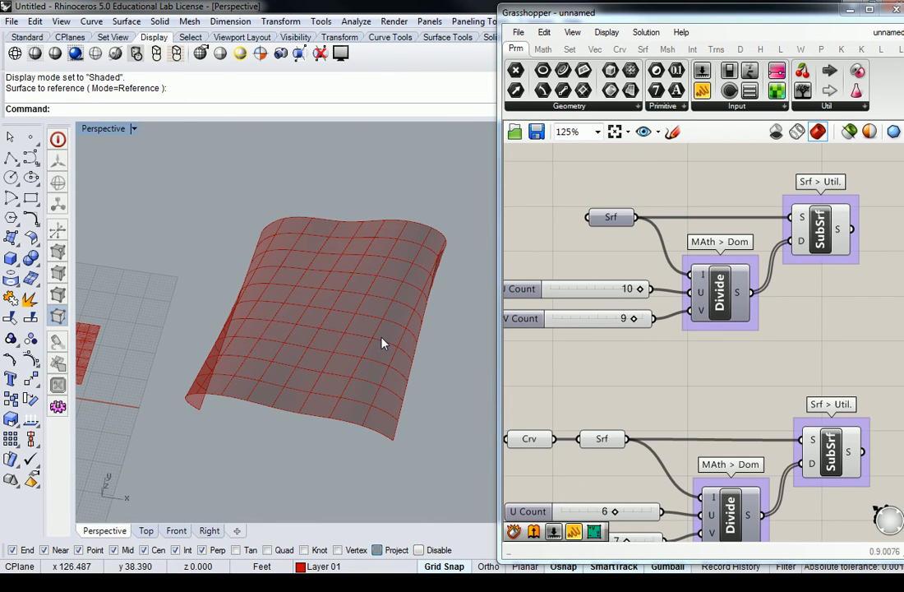
{"action": "right_click_drag", "start_coordinate": [403, 307], "coordinate": [301, 348]}
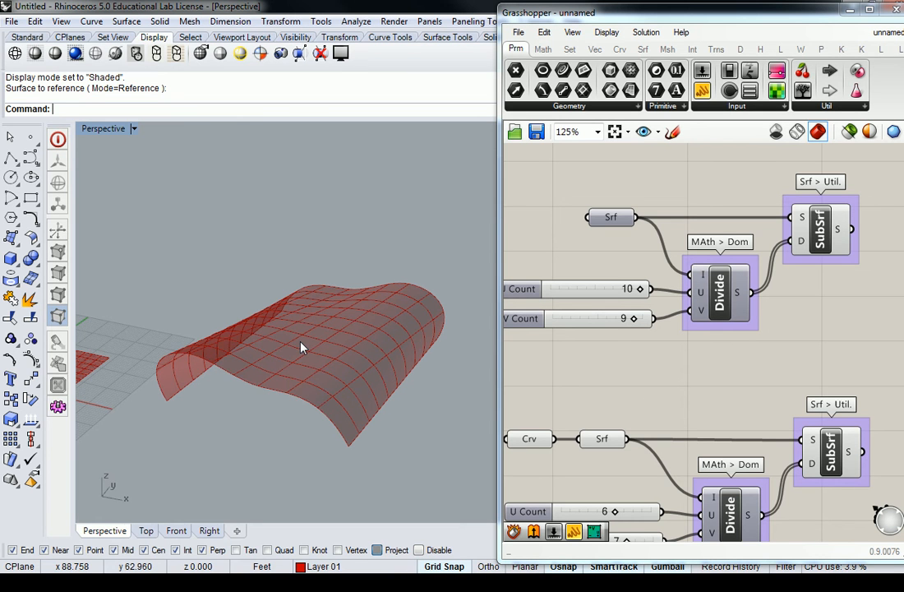
{"action": "right_click_drag", "start_coordinate": [343, 403], "coordinate": [201, 246]}
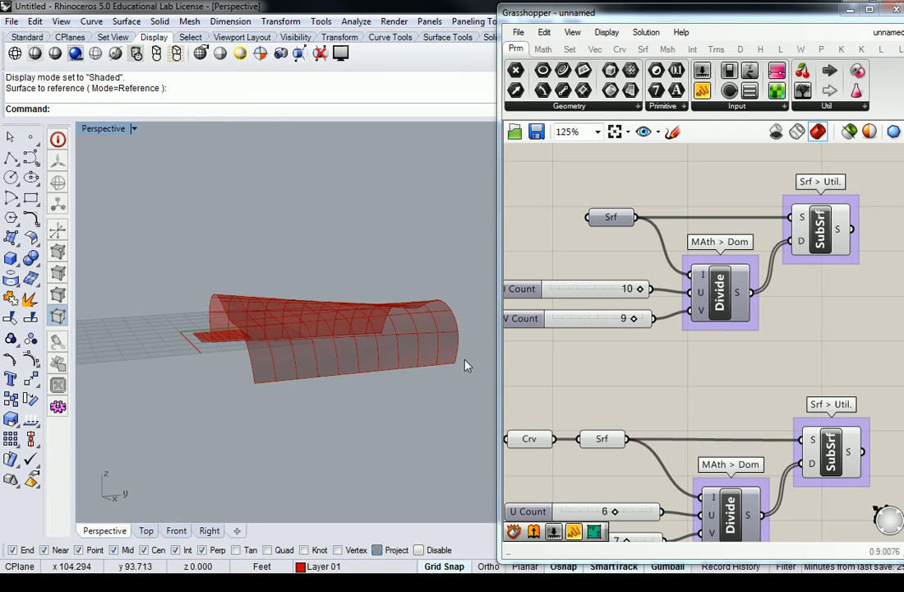
{"action": "mouse_move", "coordinate": [391, 280]}
{"action": "right_mouse_down"}
{"action": "mouse_move", "coordinate": [351, 380]}
{"action": "mouse_move", "coordinate": [438, 232]}
{"action": "mouse_move", "coordinate": [343, 434]}
{"action": "right_mouse_up"}
{"action": "mouse_move", "coordinate": [252, 377]}
{"action": "right_mouse_down"}
{"action": "mouse_move", "coordinate": [293, 191]}
{"action": "mouse_move", "coordinate": [375, 157]}
{"action": "mouse_move", "coordinate": [403, 186]}
{"action": "mouse_move", "coordinate": [374, 223]}
{"action": "mouse_move", "coordinate": [336, 430]}
{"action": "mouse_move", "coordinate": [341, 417]}
{"action": "right_mouse_up"}
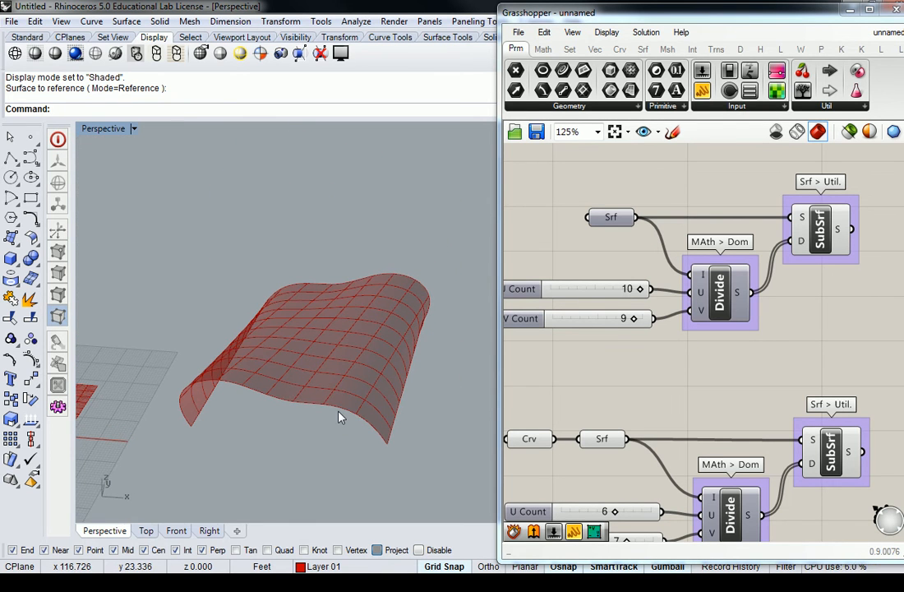
{"action": "mouse_move", "coordinate": [262, 381]}
{"action": "right_mouse_down"}
{"action": "mouse_move", "coordinate": [297, 327]}
{"action": "mouse_move", "coordinate": [189, 331]}
{"action": "mouse_move", "coordinate": [202, 398]}
{"action": "right_mouse_up"}
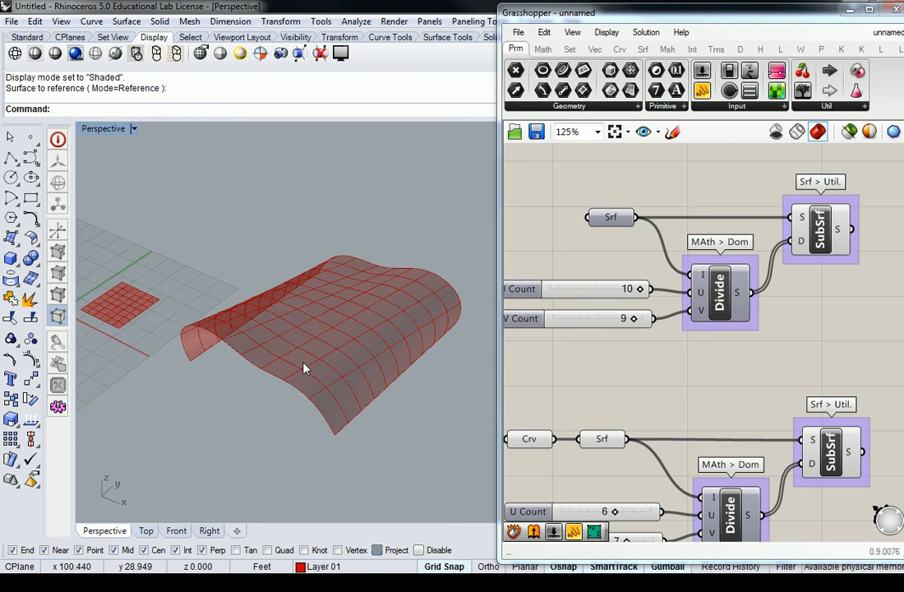
{"action": "right_click_drag", "start_coordinate": [733, 189], "coordinate": [698, 203]}
{"action": "right_click_drag", "start_coordinate": [295, 275], "coordinate": [371, 362]}
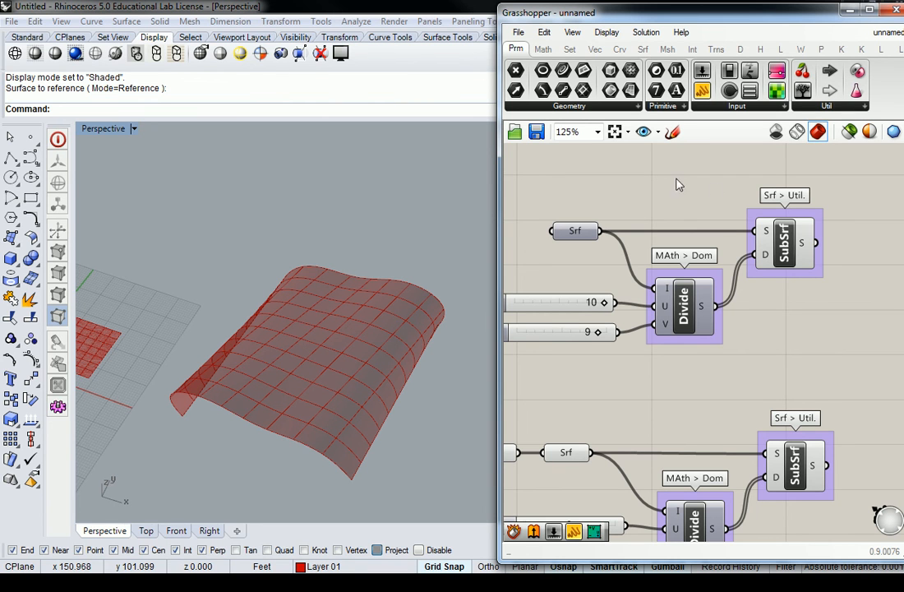
- Add a Deconstruct Brep component beside the upper SubSrf component
{"action": "right_click_drag", "start_coordinate": [753, 188], "coordinate": [671, 207]}
{"action": "right_click_drag", "start_coordinate": [370, 332], "coordinate": [359, 281]}
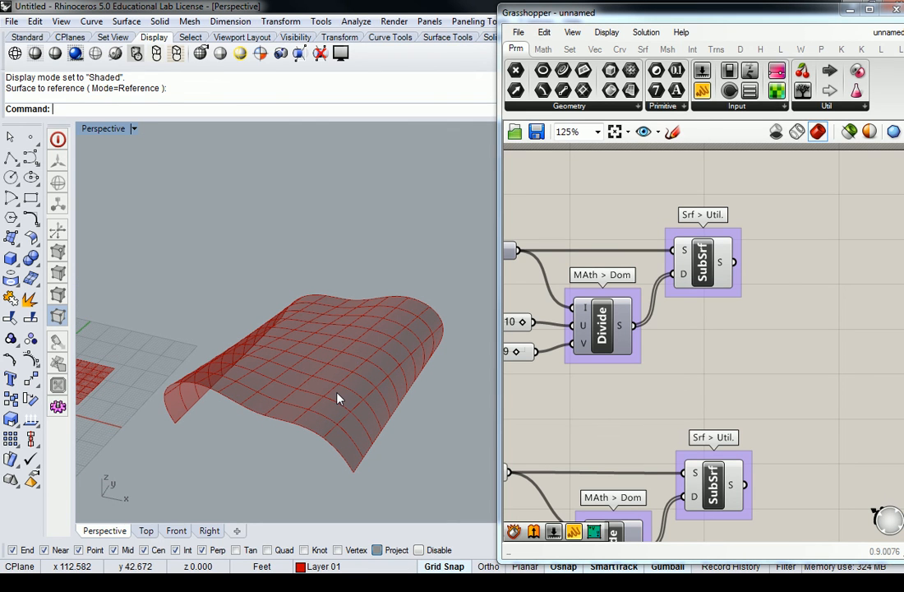
{"action": "left_click", "coordinate": [642, 49]}
{"action": "left_click", "coordinate": [618, 107]}
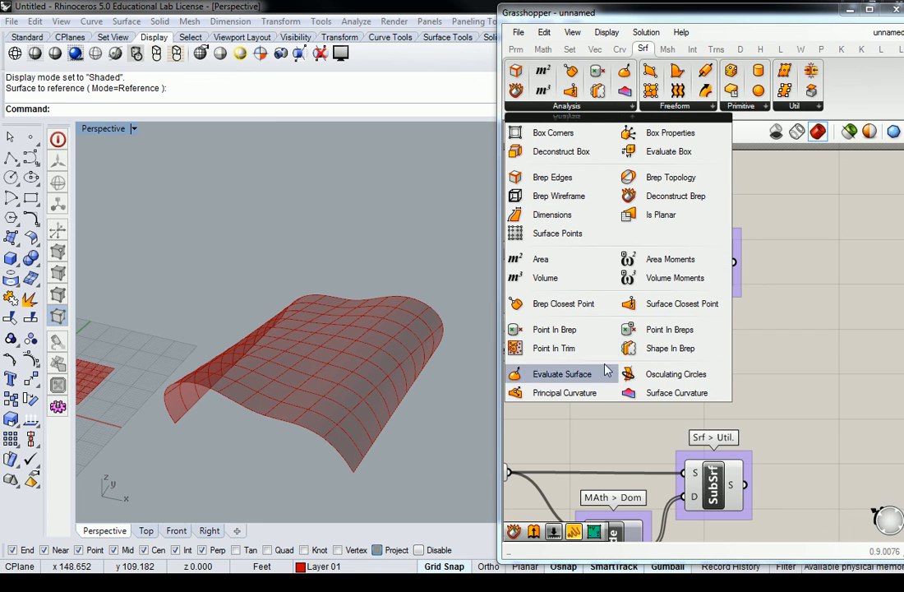
{"action": "left_click", "coordinate": [670, 197]}
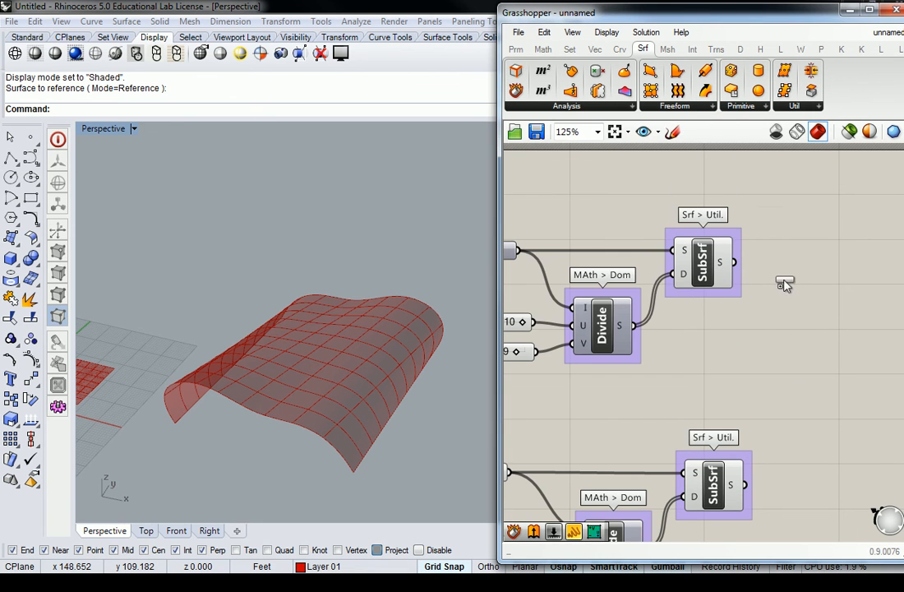
{"action": "left_click", "coordinate": [793, 270]}
- Group the Deconstruct Brep component and label the group "Srf > Analysis"
{"action": "key", "text": "ctrl+g"}
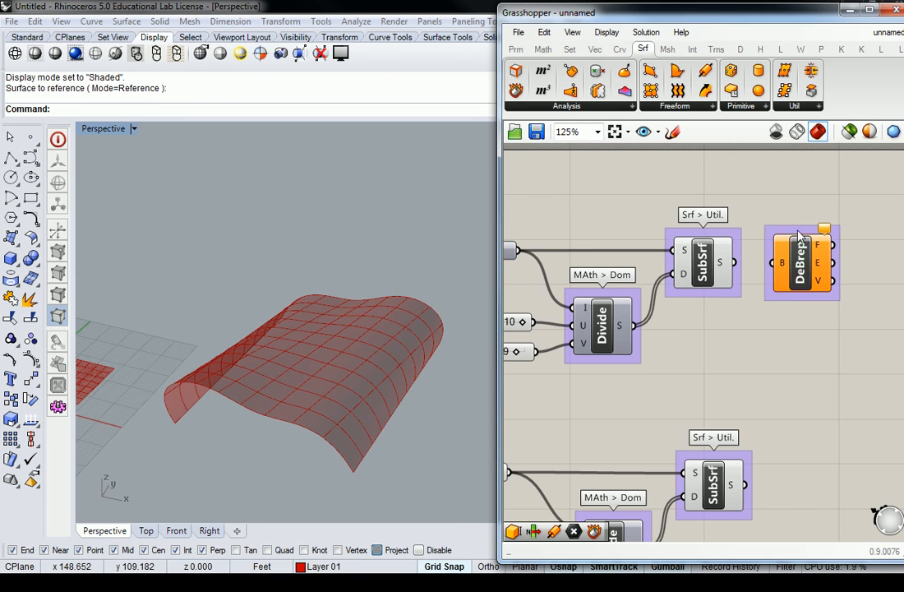
{"action": "right_click", "coordinate": [796, 236]}
{"action": "type", "text": "Srf > Nalaysi"}
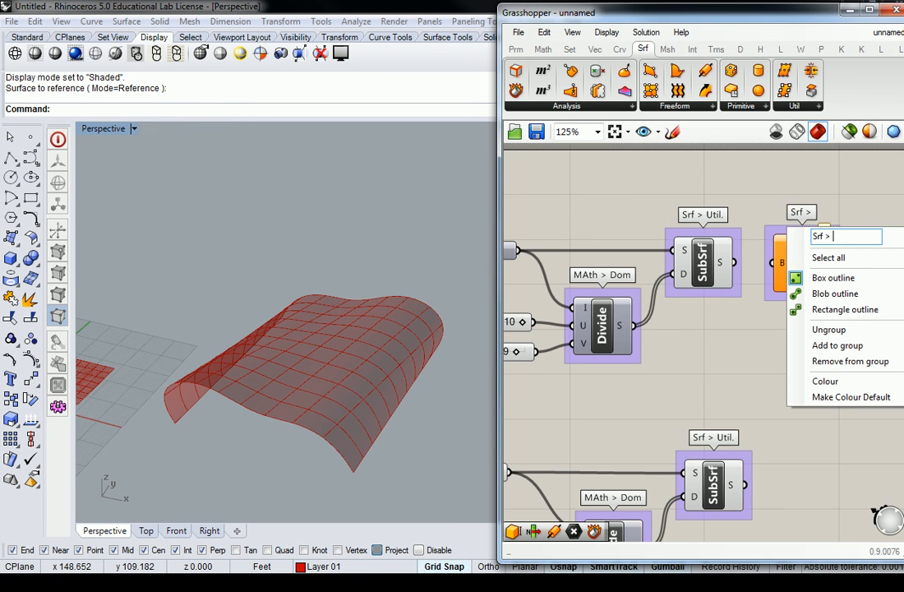
{"action": "key", "text": "BackSpace"}
{"action": "key", "text": "BackSpace"}
{"action": "key", "text": "BackSpace"}
{"action": "key", "text": "BackSpace"}
{"action": "key", "text": "BackSpace"}
{"action": "key", "text": "BackSpace"}
{"action": "key", "text": "BackSpace"}
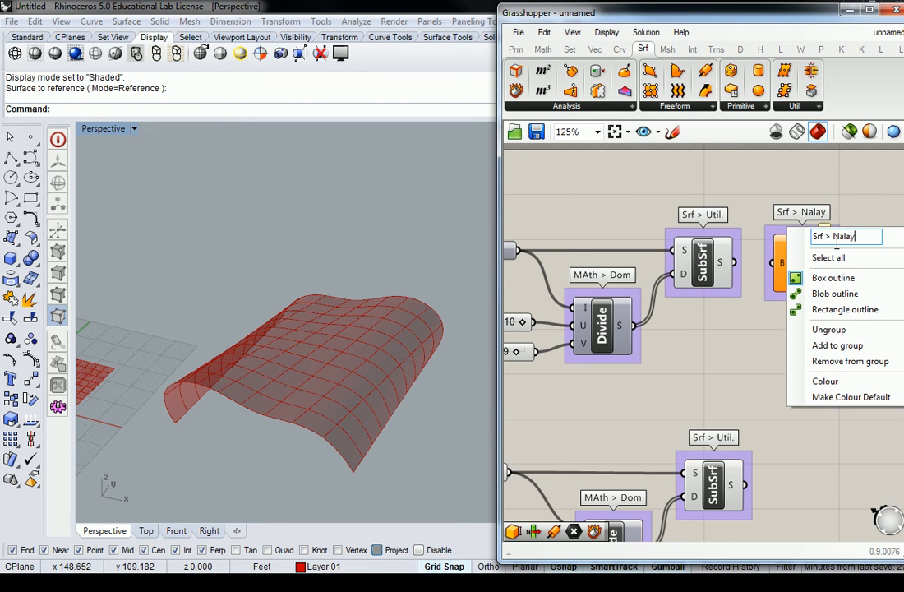
{"action": "type", "text": "Analysis"}
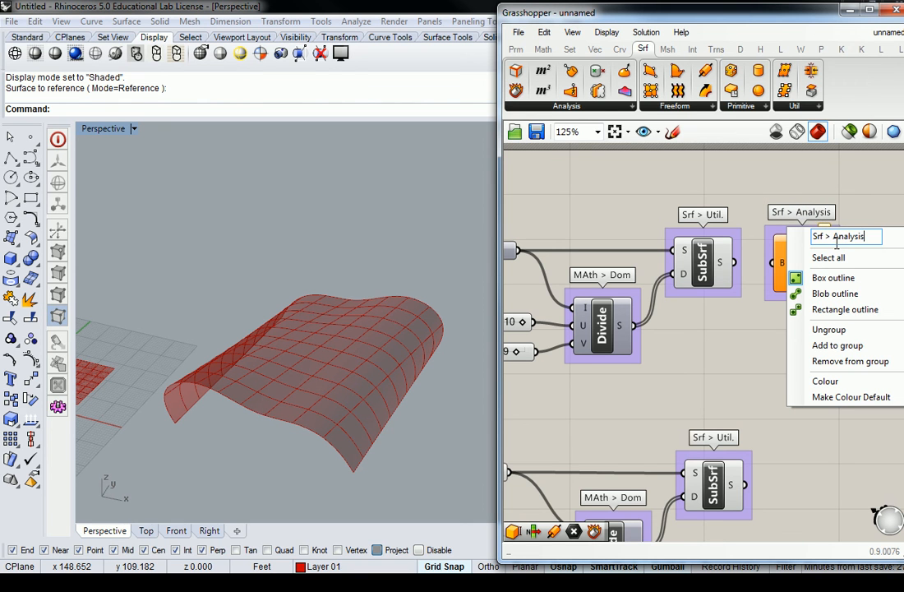
{"action": "key", "text": "Return"}
- Connect the upper SubSrf component's S output to the Deconstruct Brep component's B input
{"action": "left_click_drag", "start_coordinate": [734, 262], "coordinate": [775, 263]}
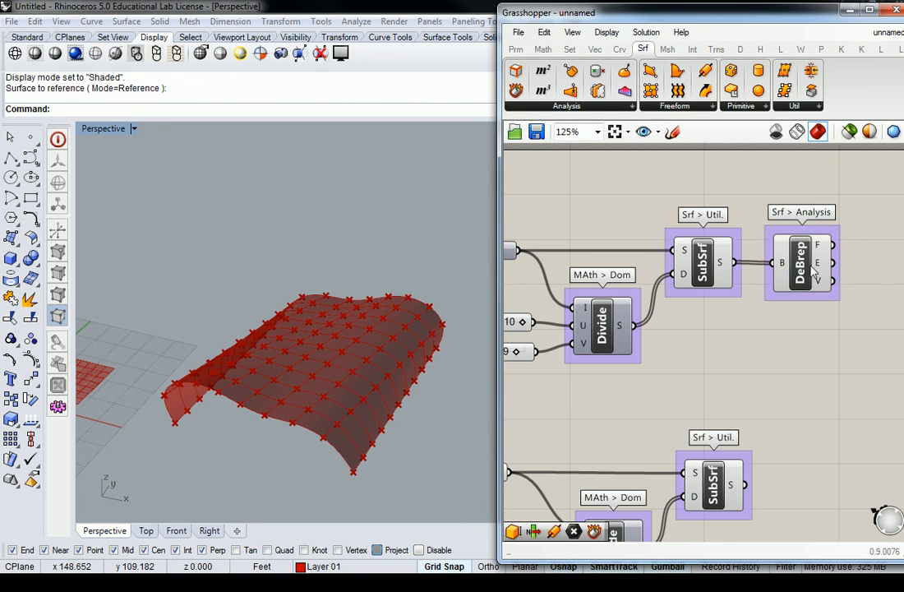
{"action": "right_click_drag", "start_coordinate": [663, 332], "coordinate": [654, 332]}
{"action": "right_click_drag", "start_coordinate": [327, 343], "coordinate": [325, 372]}
{"action": "right_click_drag", "start_coordinate": [851, 323], "coordinate": [801, 326]}
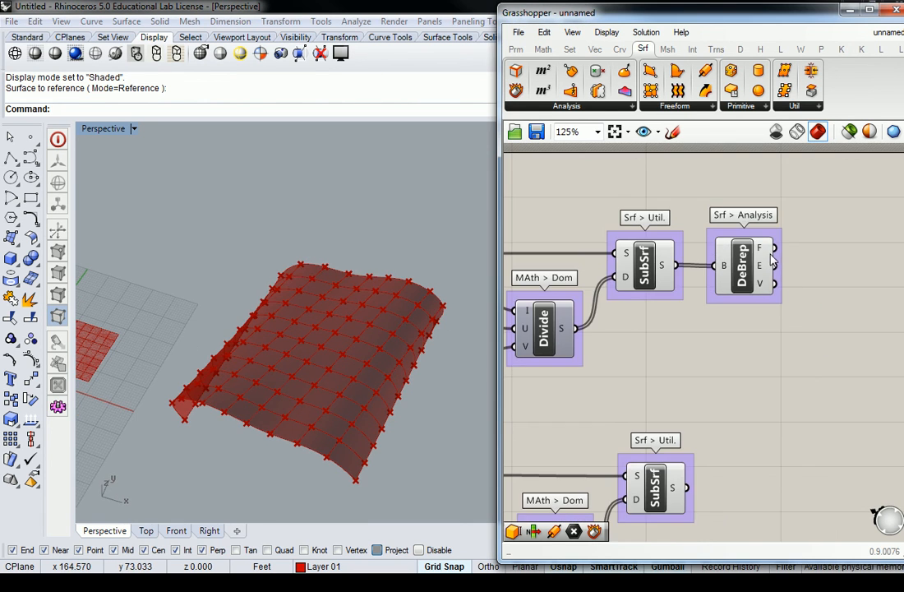
{"action": "mouse_move", "coordinate": [769, 257]}
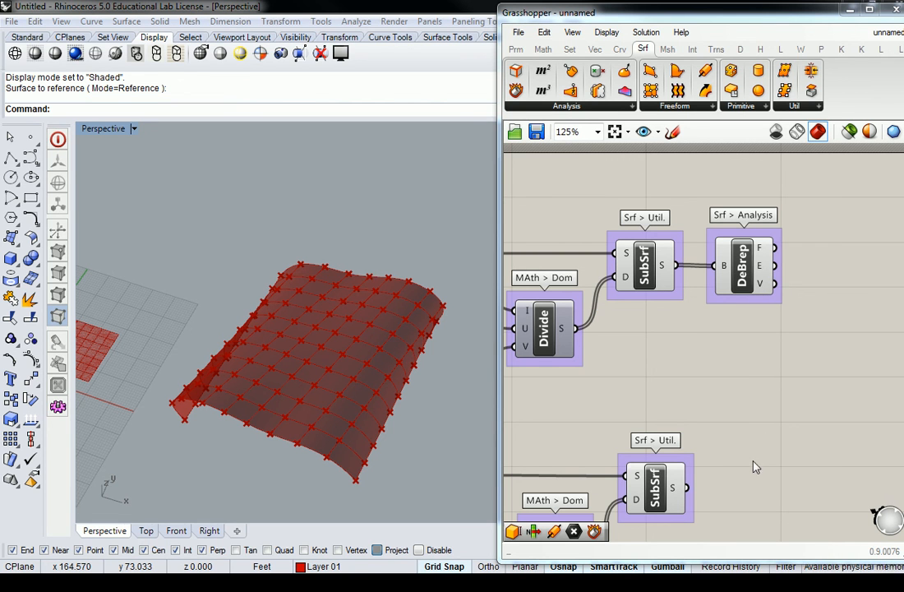
- Inspect the panel vertices on the curved surface and select the Deconstruct Brep component to highlight its geometry
{"action": "right_click_drag", "start_coordinate": [665, 322], "coordinate": [711, 358]}
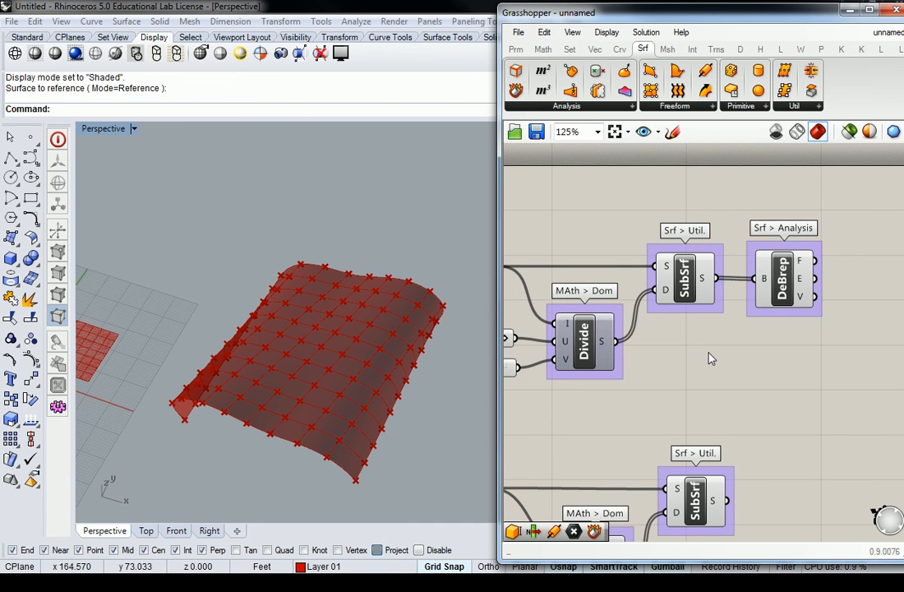
{"action": "right_click_drag", "start_coordinate": [410, 333], "coordinate": [355, 294]}
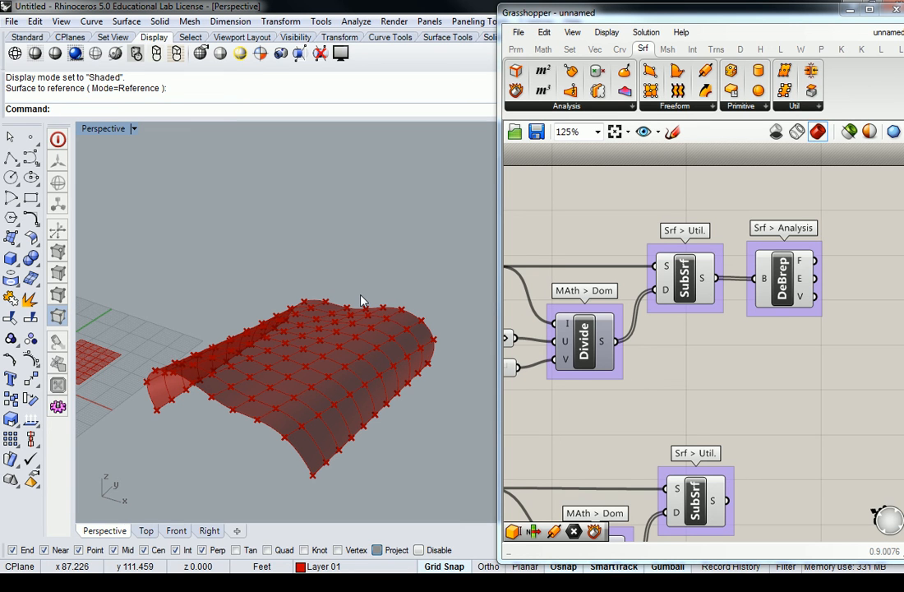
{"action": "right_click_drag", "start_coordinate": [376, 309], "coordinate": [361, 287]}
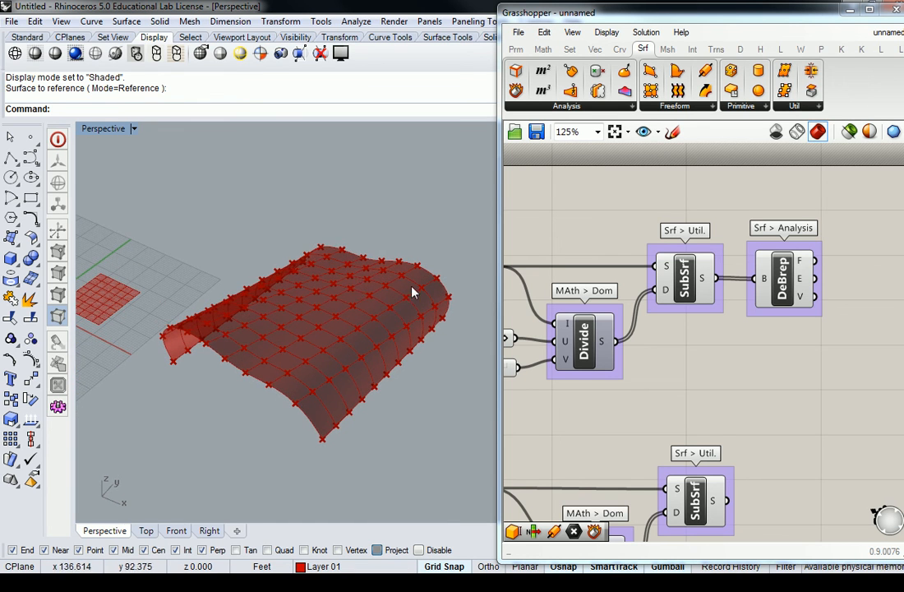
{"action": "left_click", "coordinate": [782, 284]}
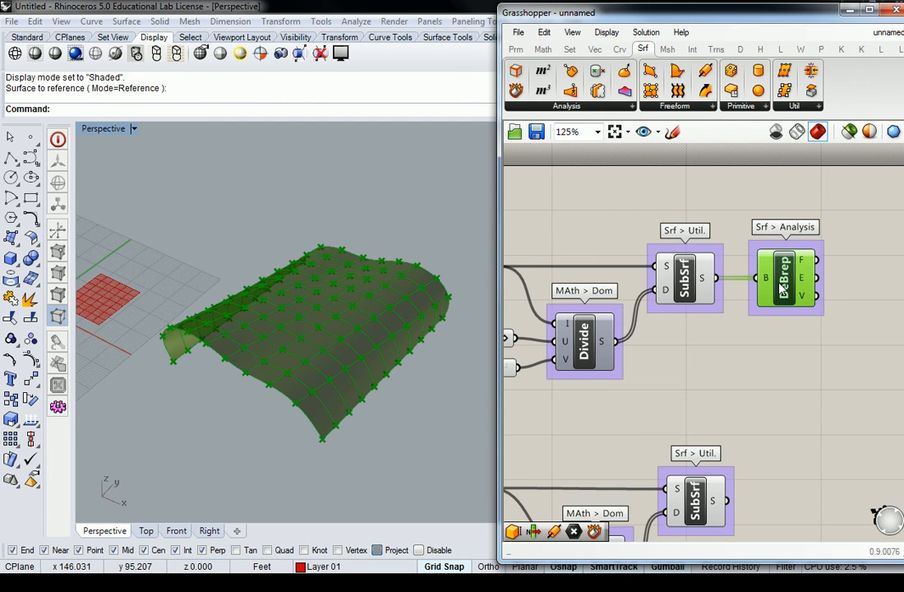